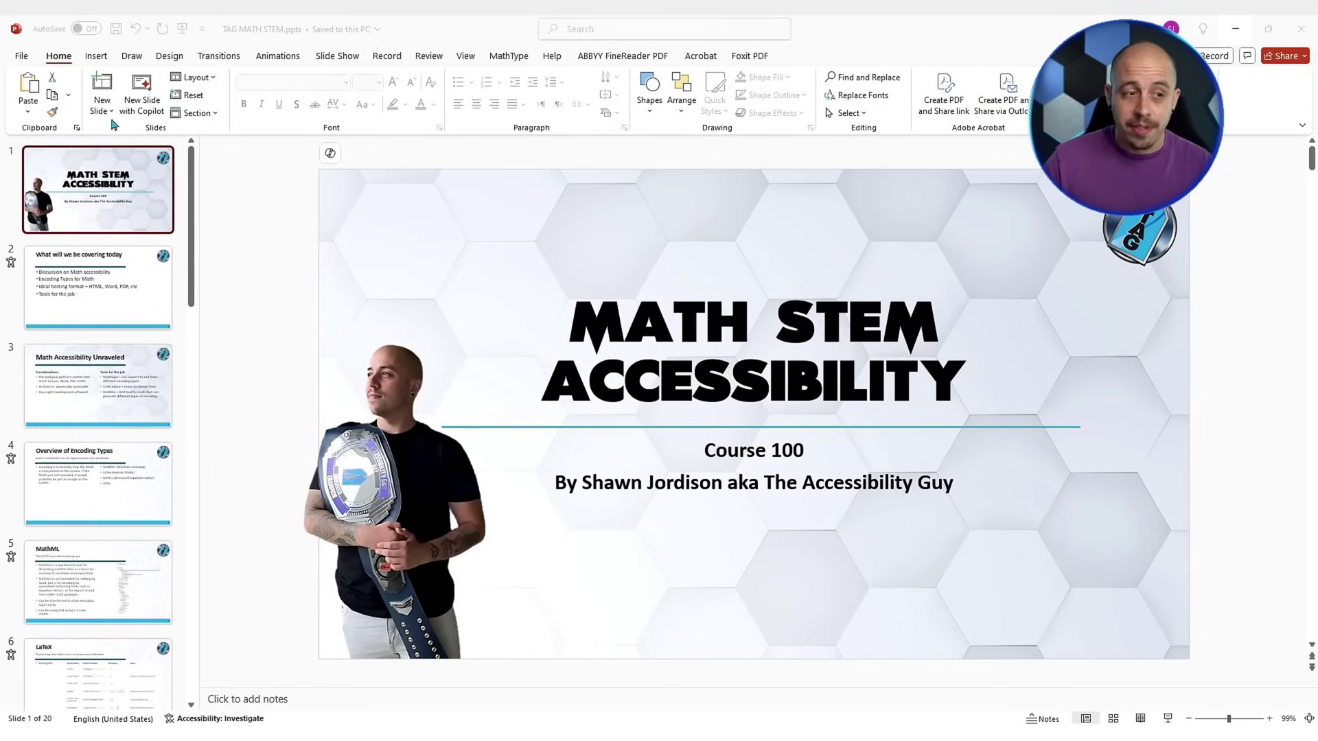
{"action": "left_click", "coordinate": [169, 59]}
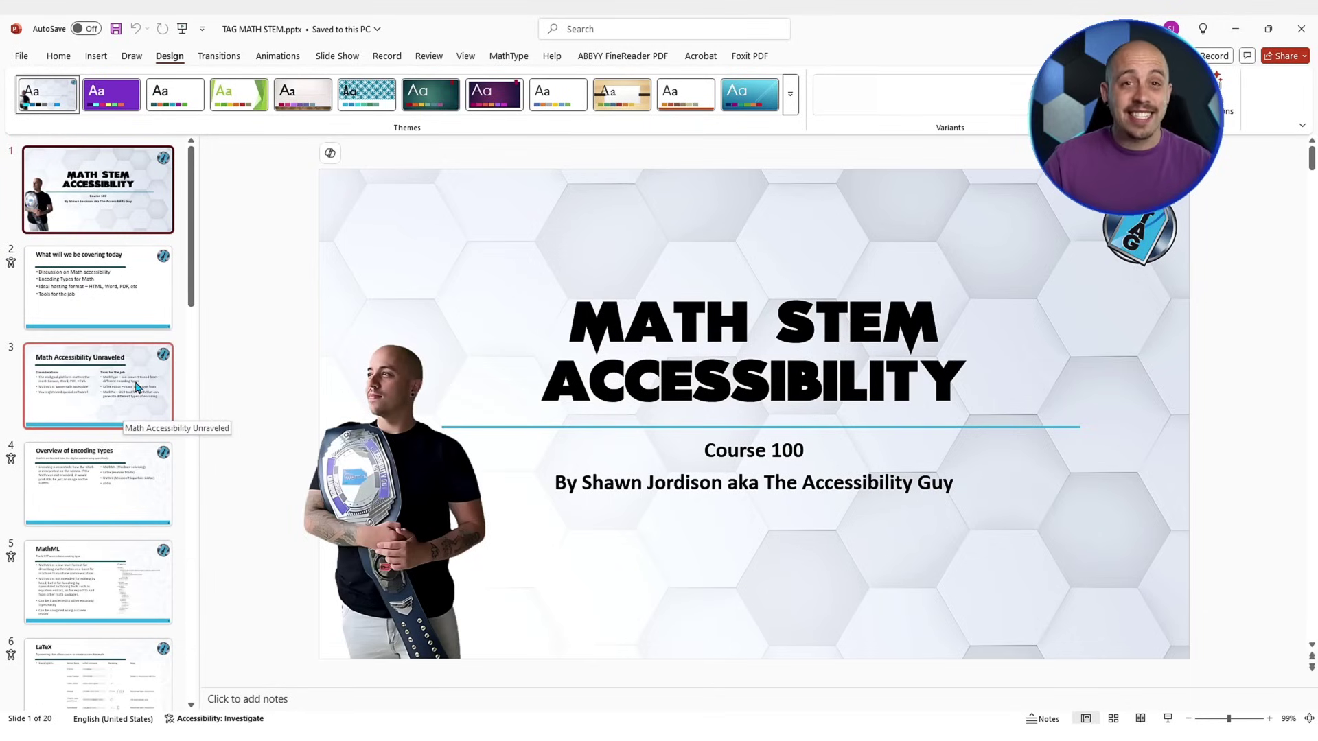
{"action": "left_click", "coordinate": [58, 56]}
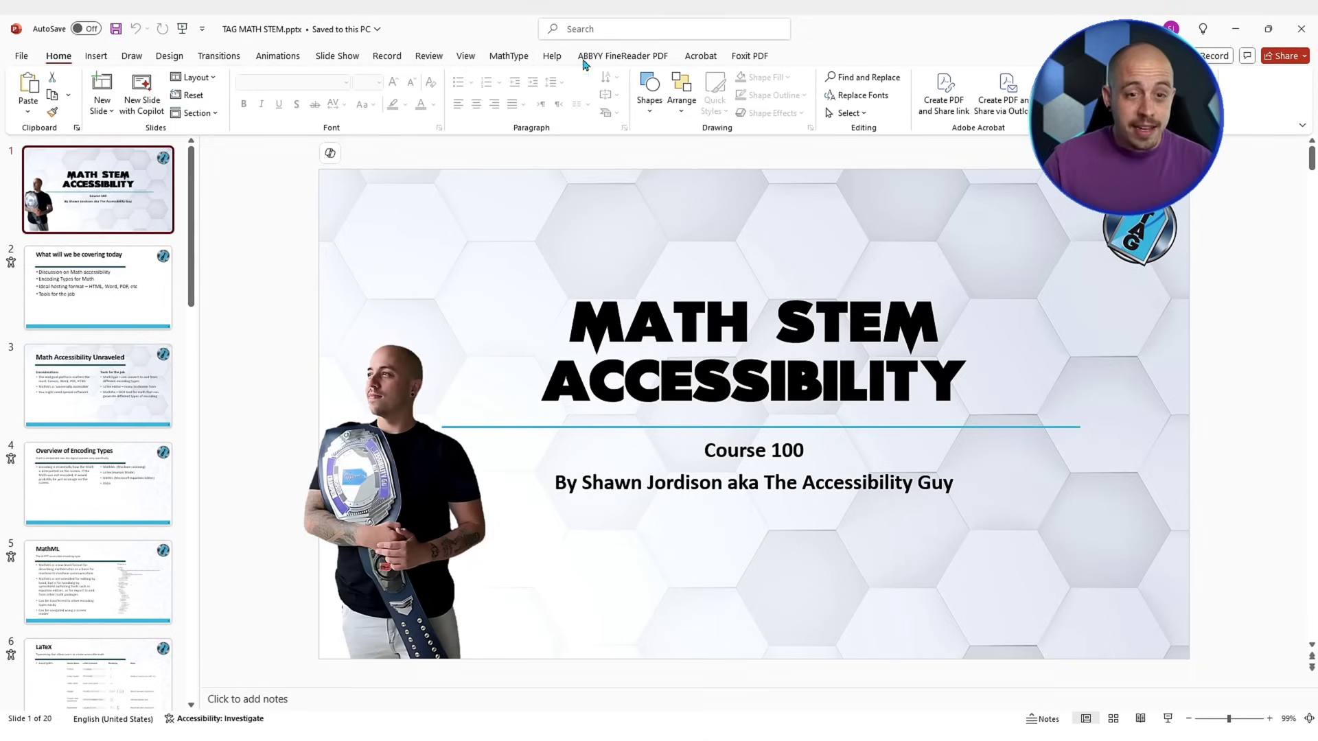
Step: Insert a new slide after slide 2 and try the 1_Title and Content layout on it
{"action": "left_click", "coordinate": [103, 288]}
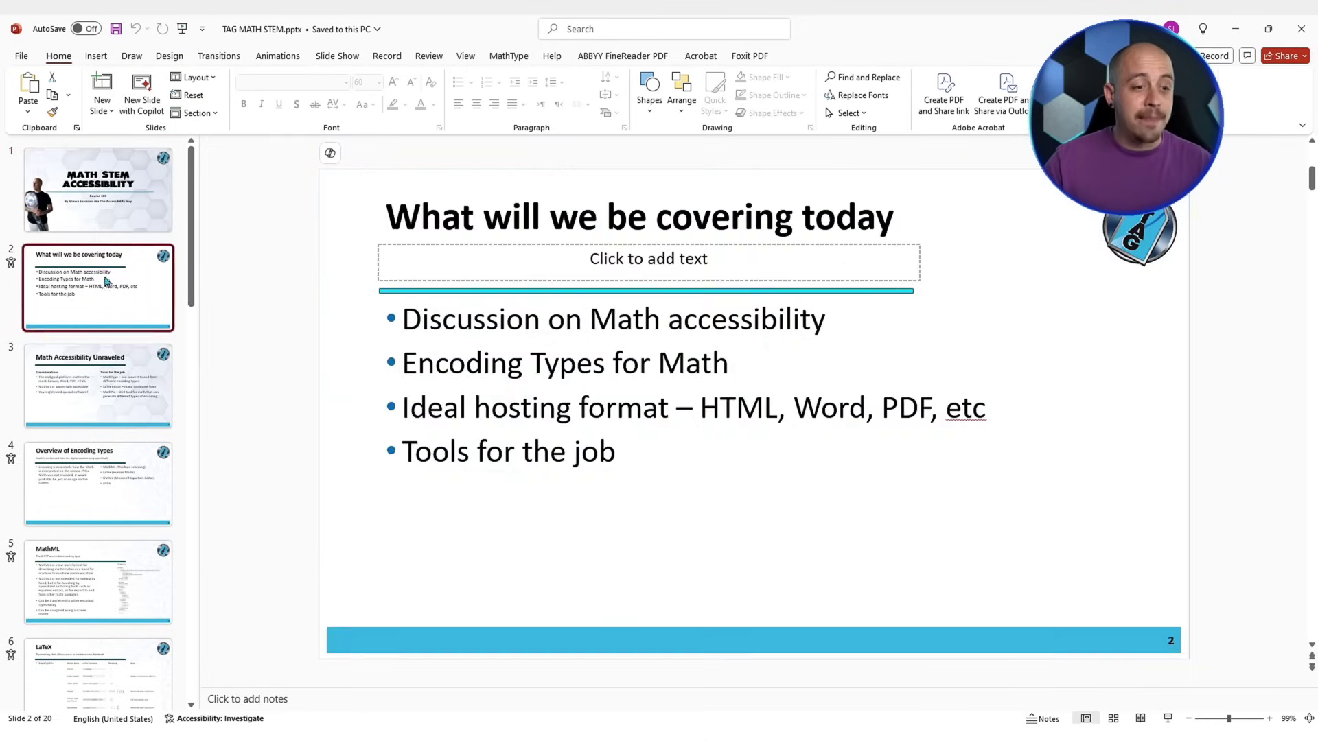
{"action": "left_click", "coordinate": [103, 90]}
{"action": "left_click", "coordinate": [195, 77]}
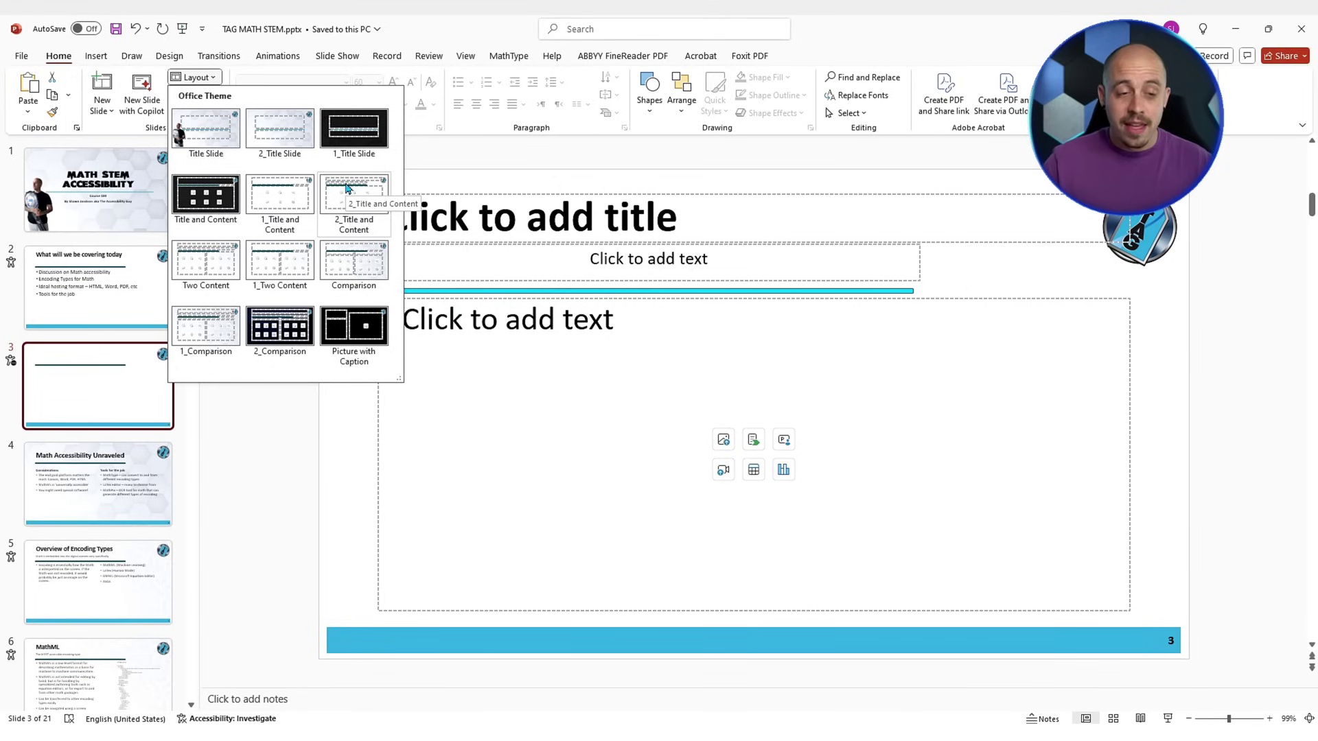
{"action": "left_click", "coordinate": [268, 220]}
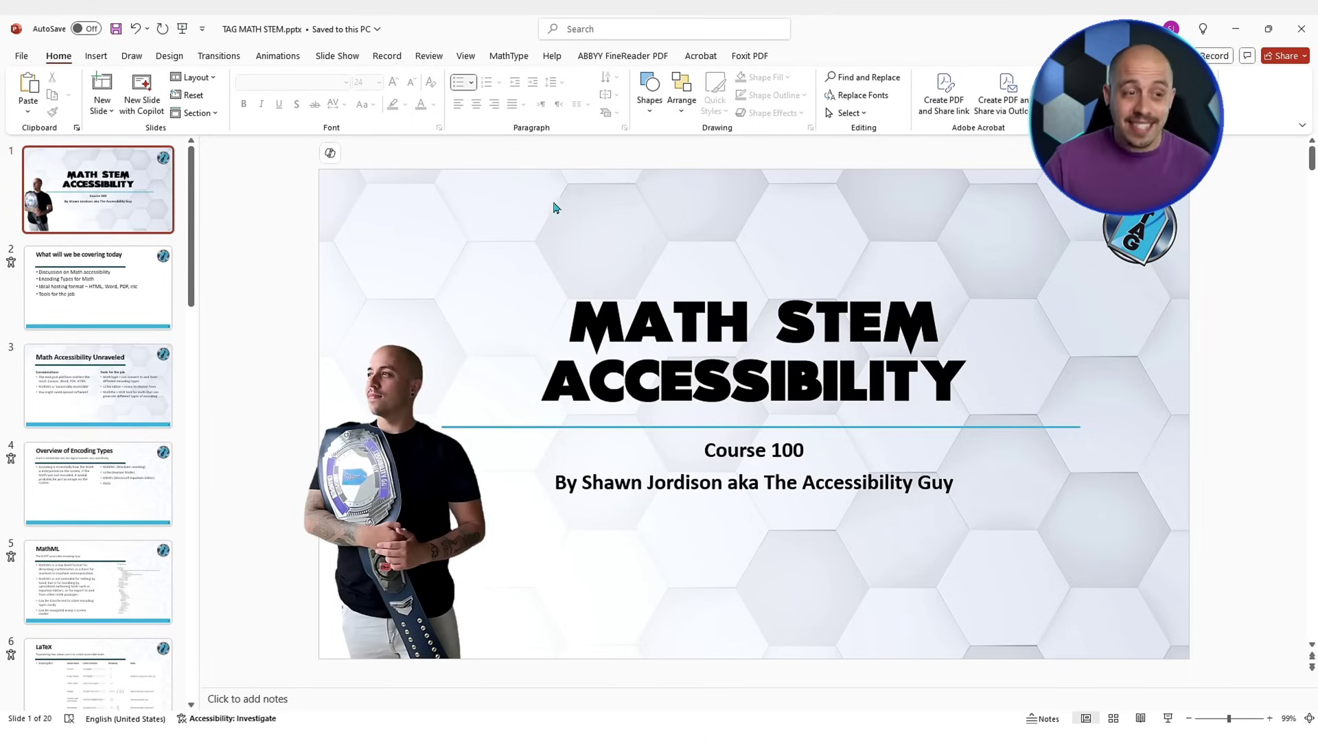
Step: Set up saving a copy of the presentation to the Desktop as "test" with PDF as the file type
{"action": "left_click", "coordinate": [22, 72]}
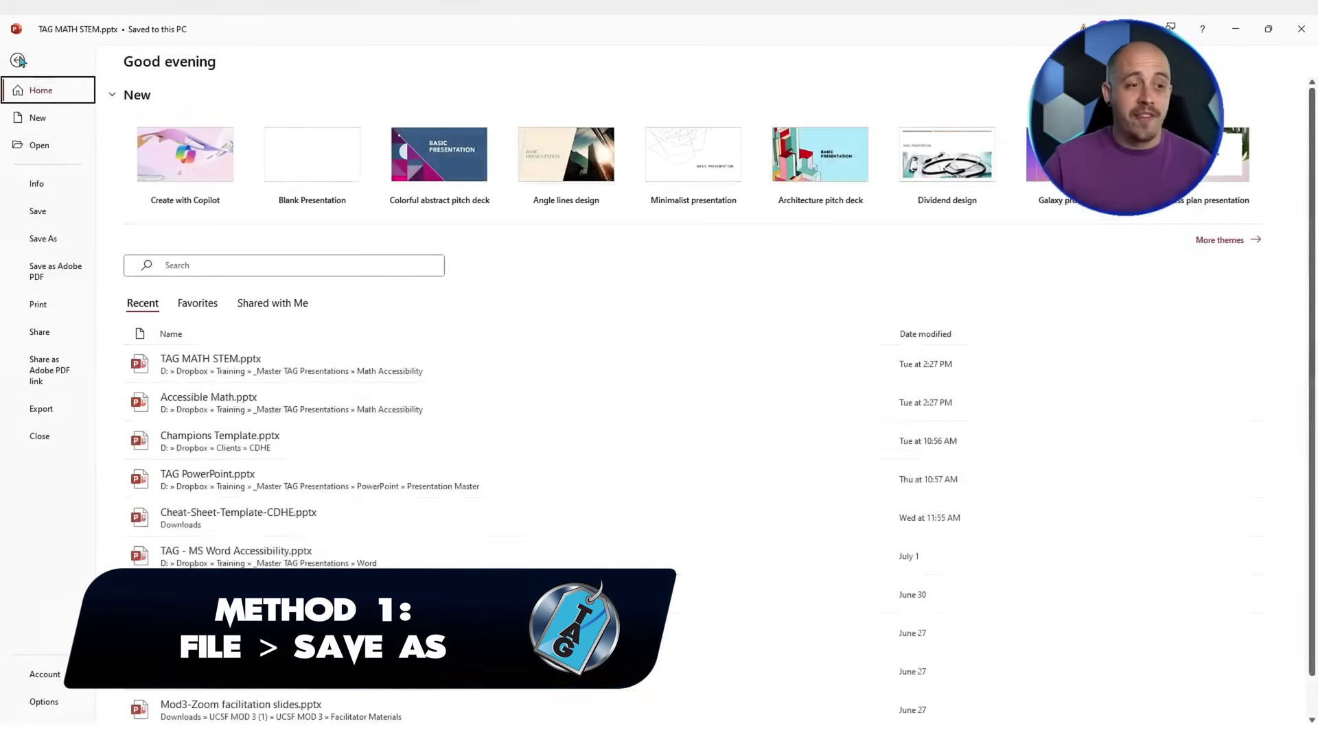
{"action": "left_click", "coordinate": [35, 242]}
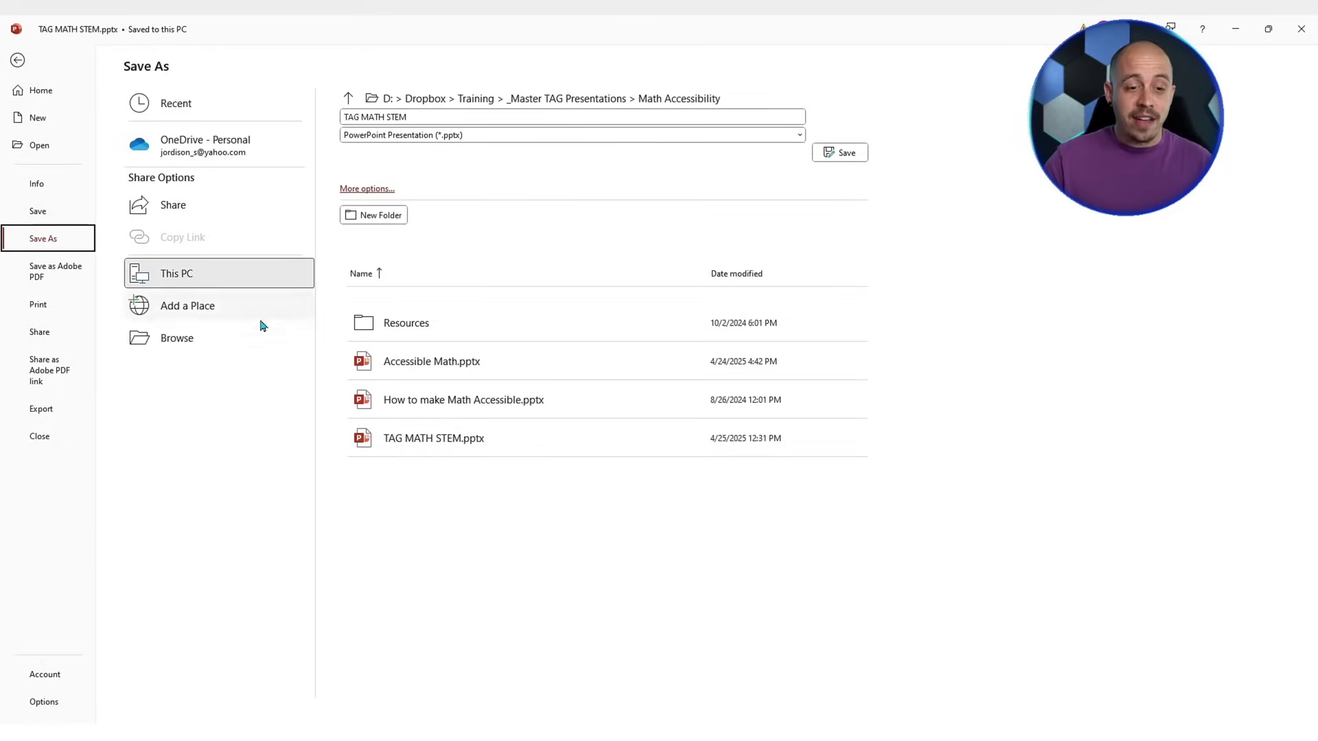
{"action": "left_click", "coordinate": [206, 333]}
{"action": "left_click", "coordinate": [46, 118]}
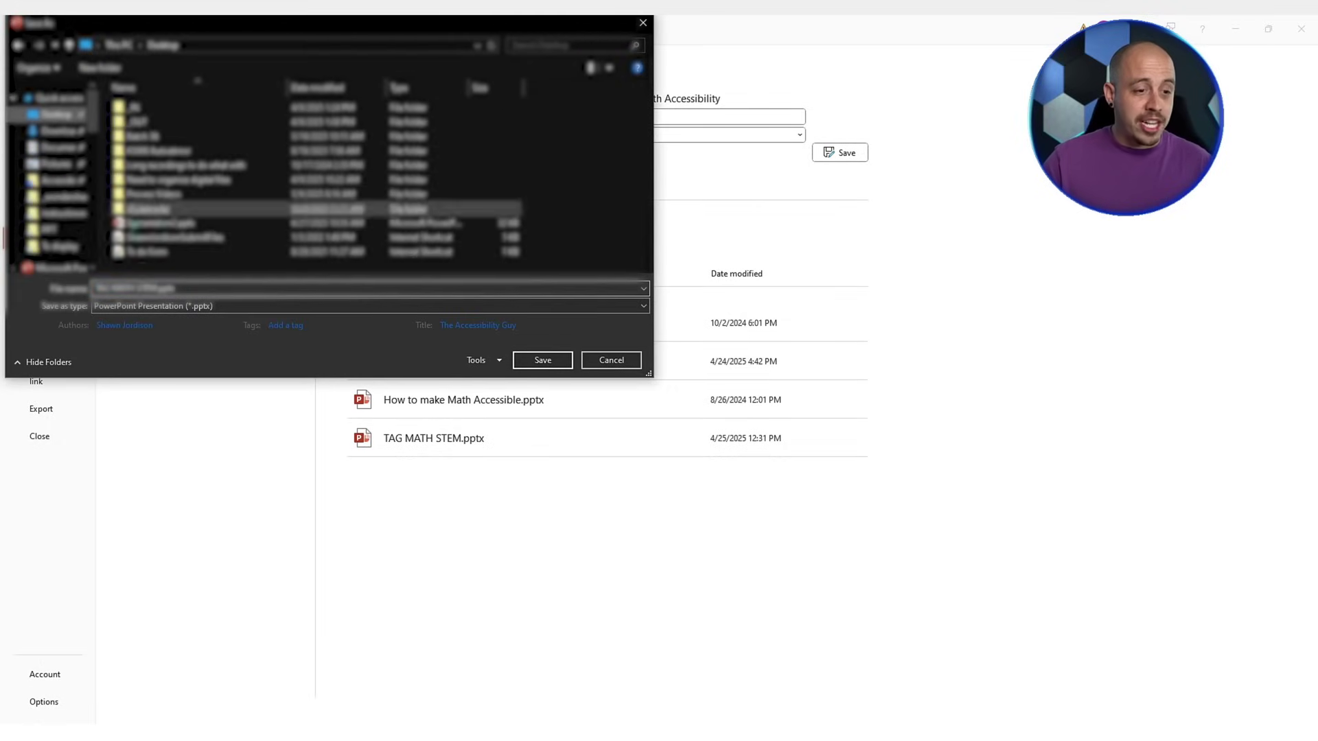
{"action": "left_click", "coordinate": [134, 289]}
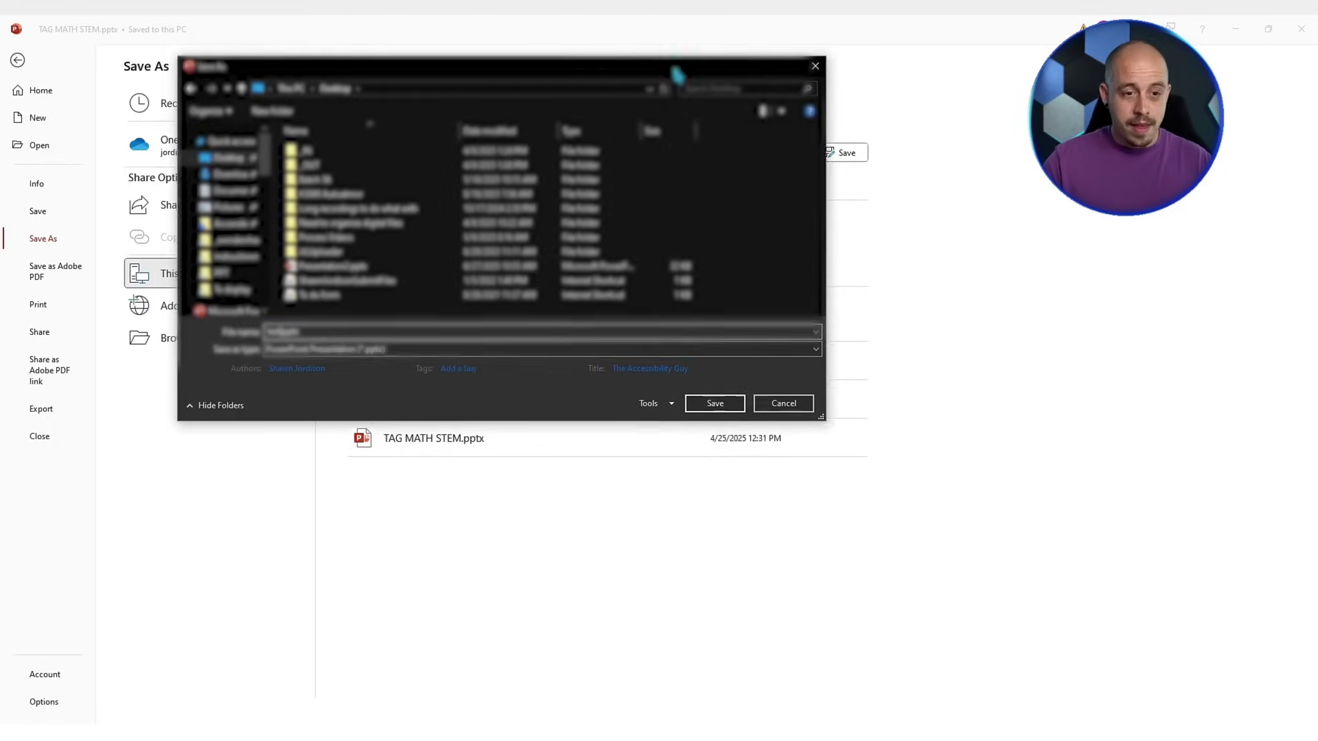
{"action": "left_click_drag", "start_coordinate": [675, 71], "coordinate": [678, 69]}
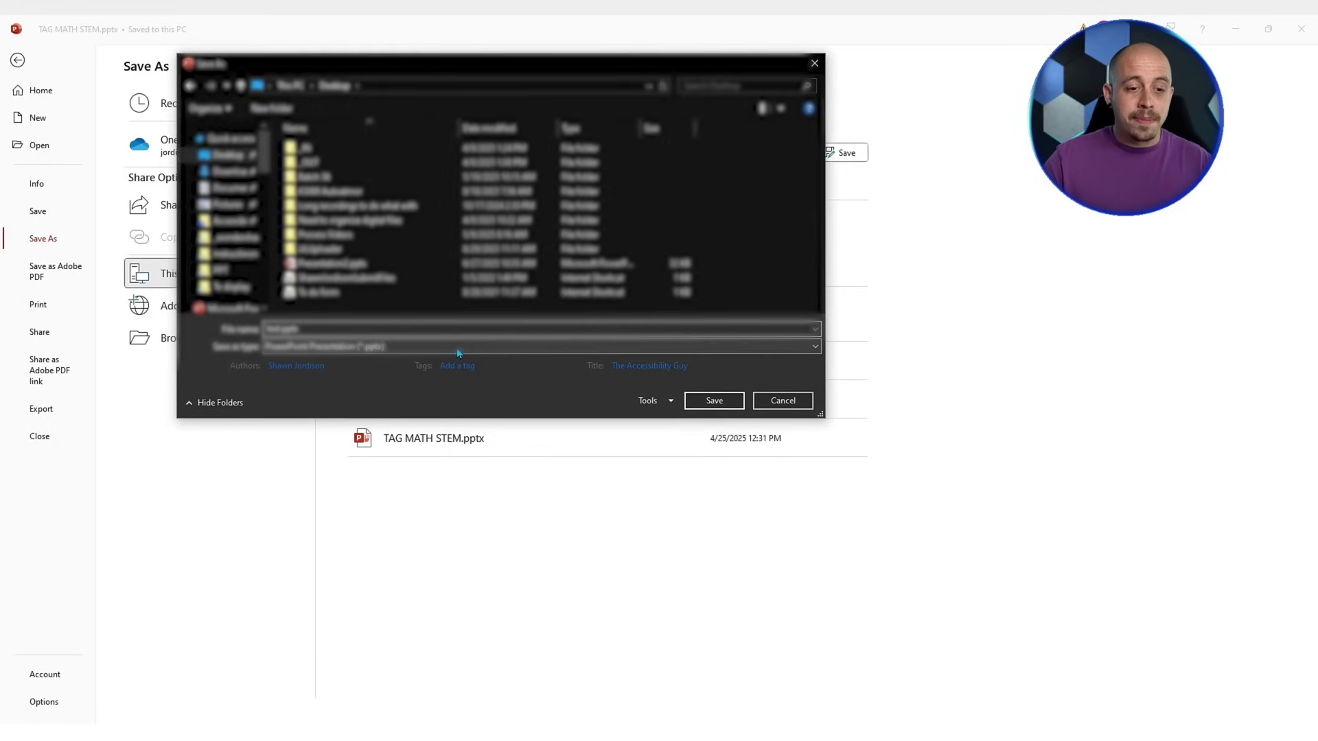
{"action": "left_click", "coordinate": [459, 346]}
{"action": "left_click", "coordinate": [412, 392]}
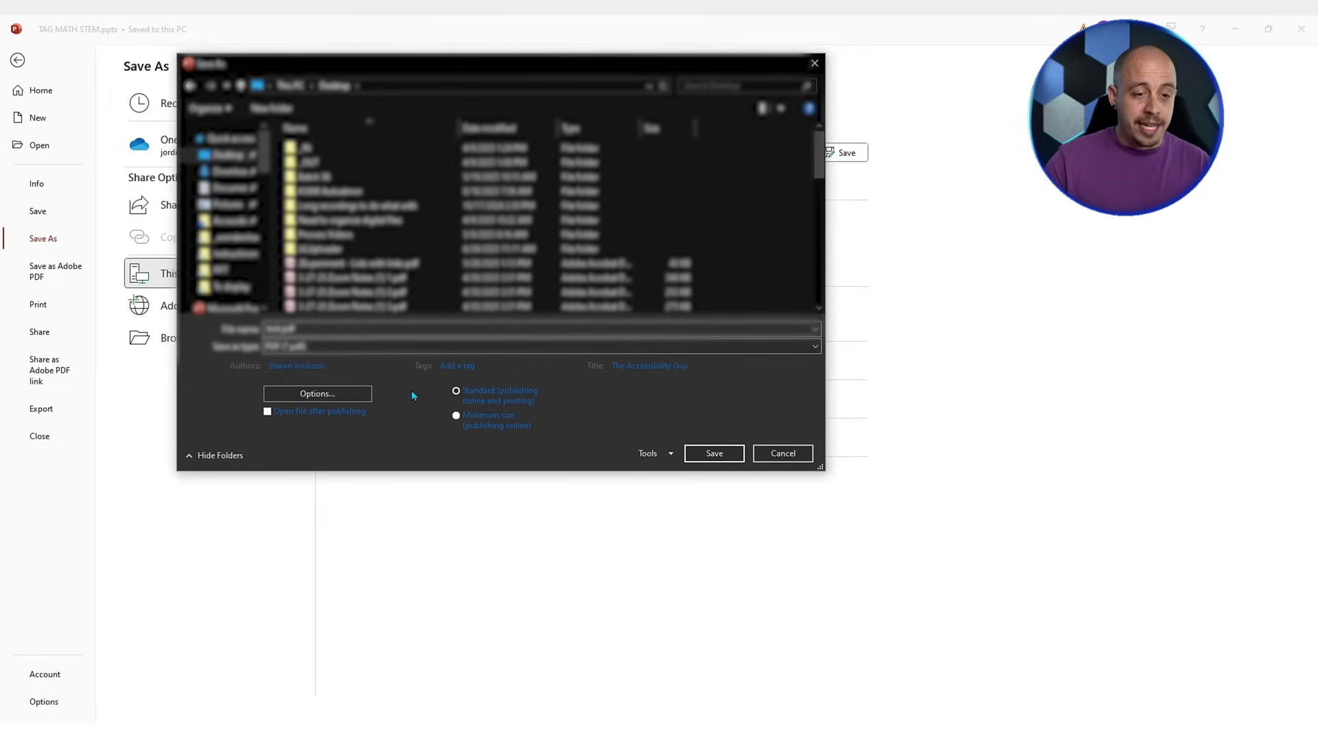
Step: Check that the PDF options include document structure tags for accessibility, accept them and save the PDF
{"action": "left_click", "coordinate": [316, 395]}
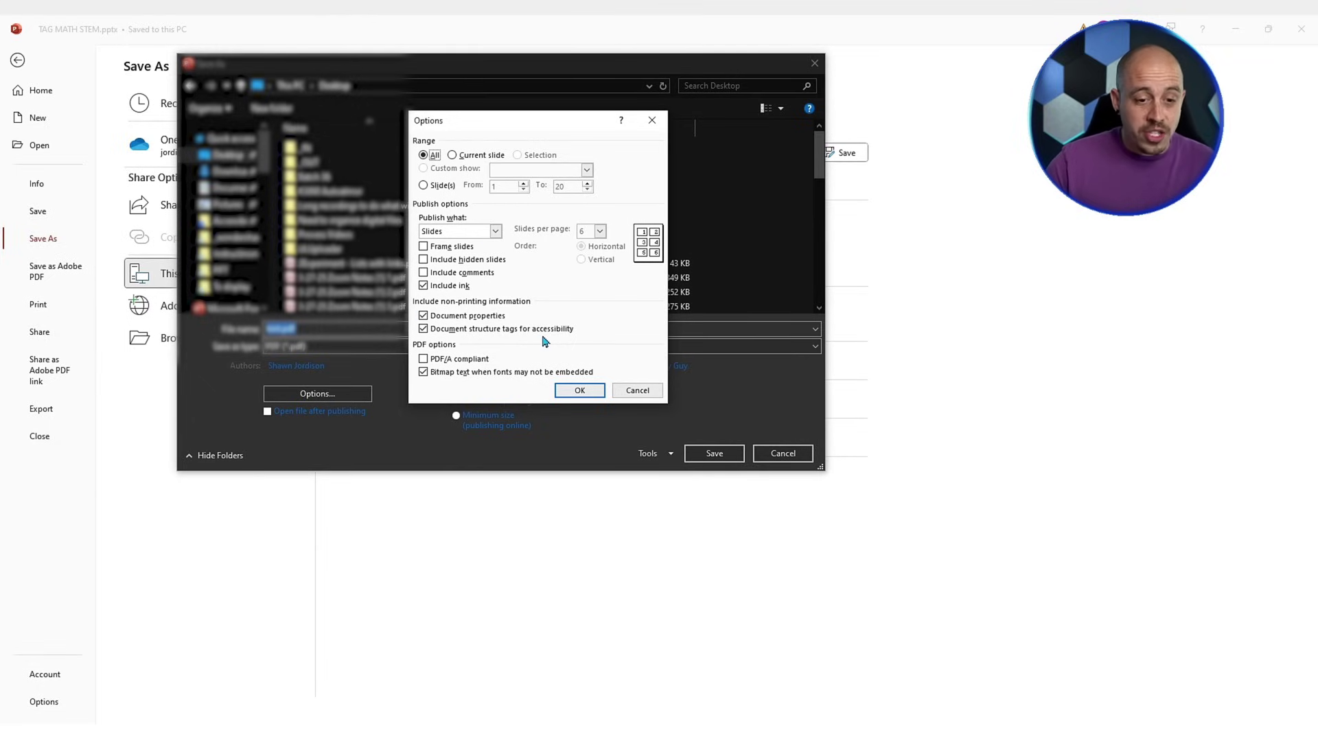
{"action": "left_click", "coordinate": [580, 393]}
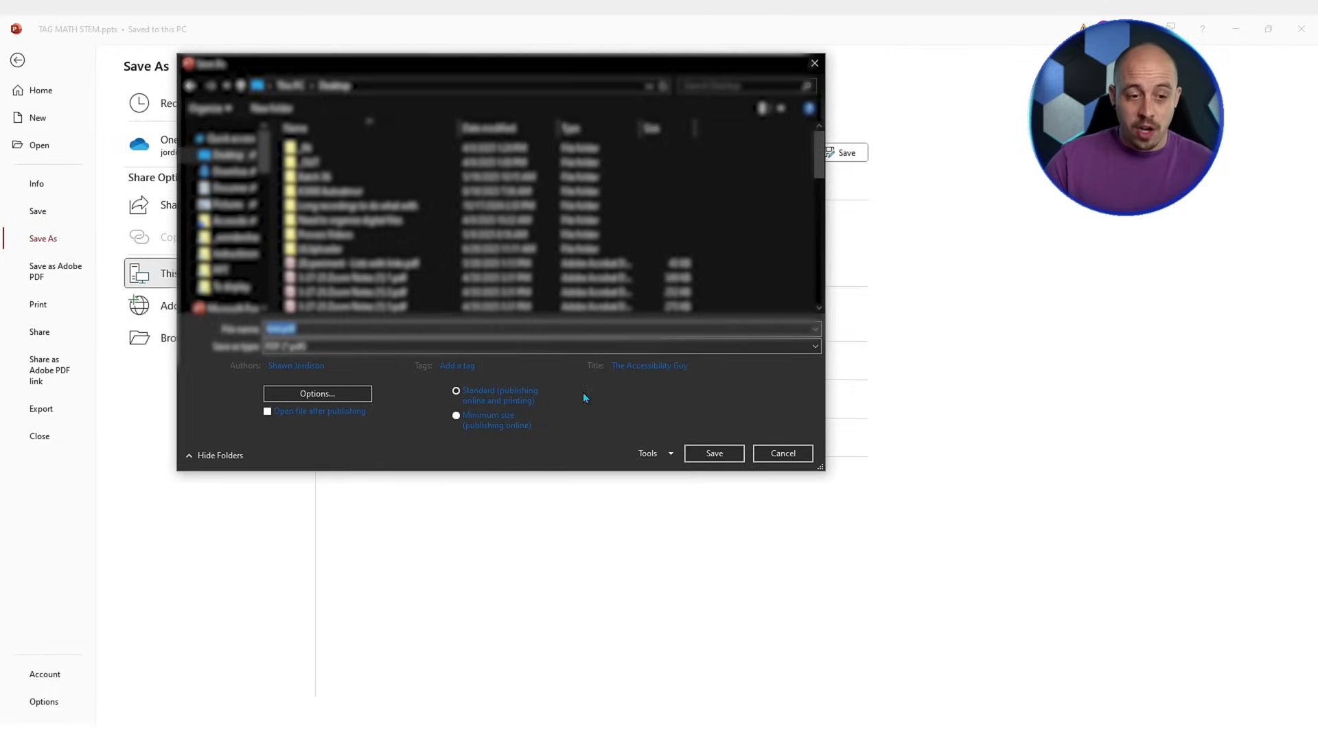
{"action": "left_click", "coordinate": [716, 457]}
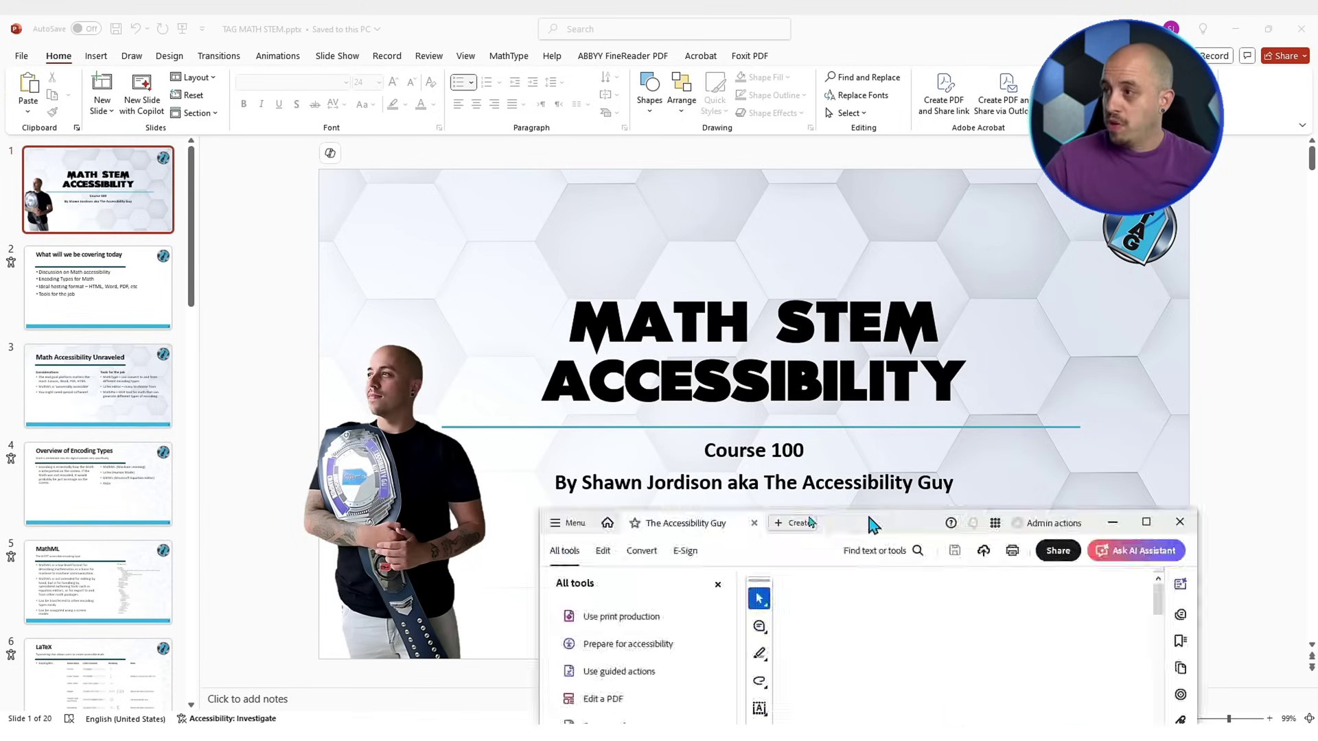
Step: Maximize the exported PDF in Adobe Acrobat and examine the title slide's nested section, H1 and paragraph tags
{"action": "double_click", "coordinate": [873, 525]}
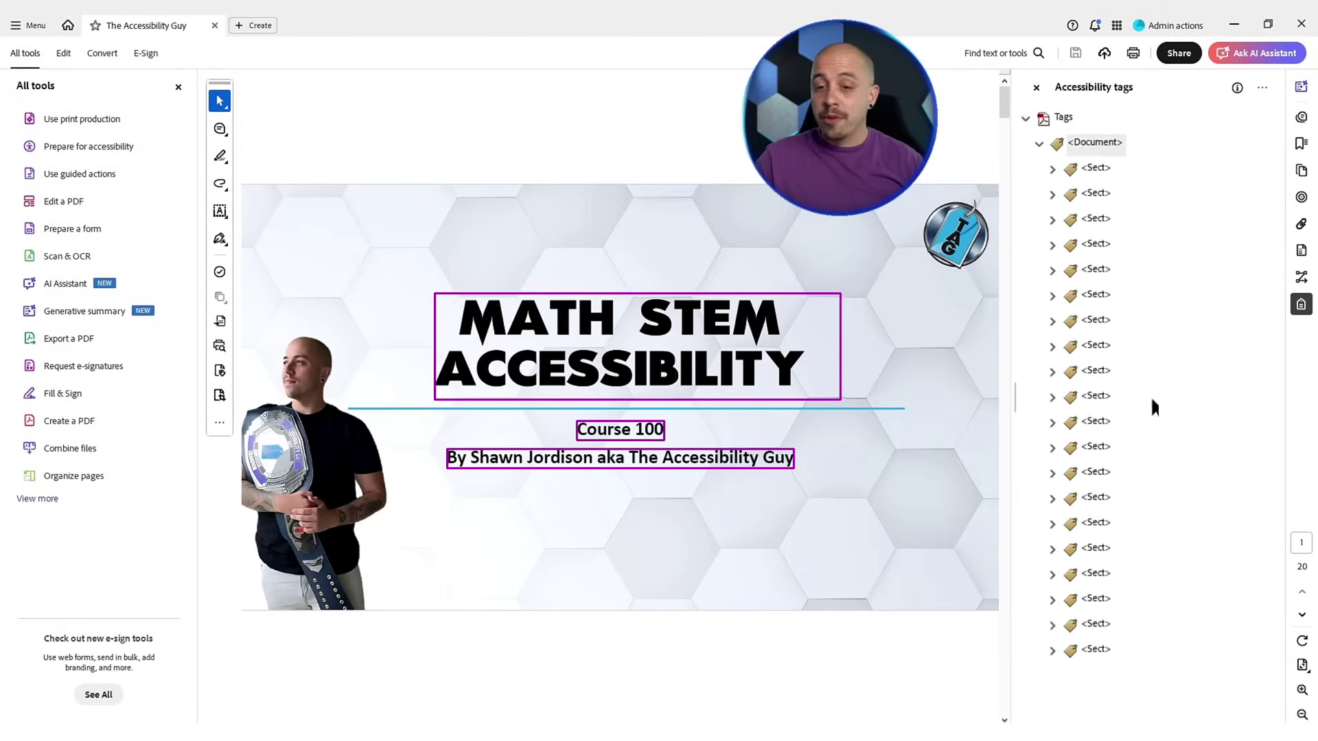
{"action": "left_click", "coordinate": [1097, 142]}
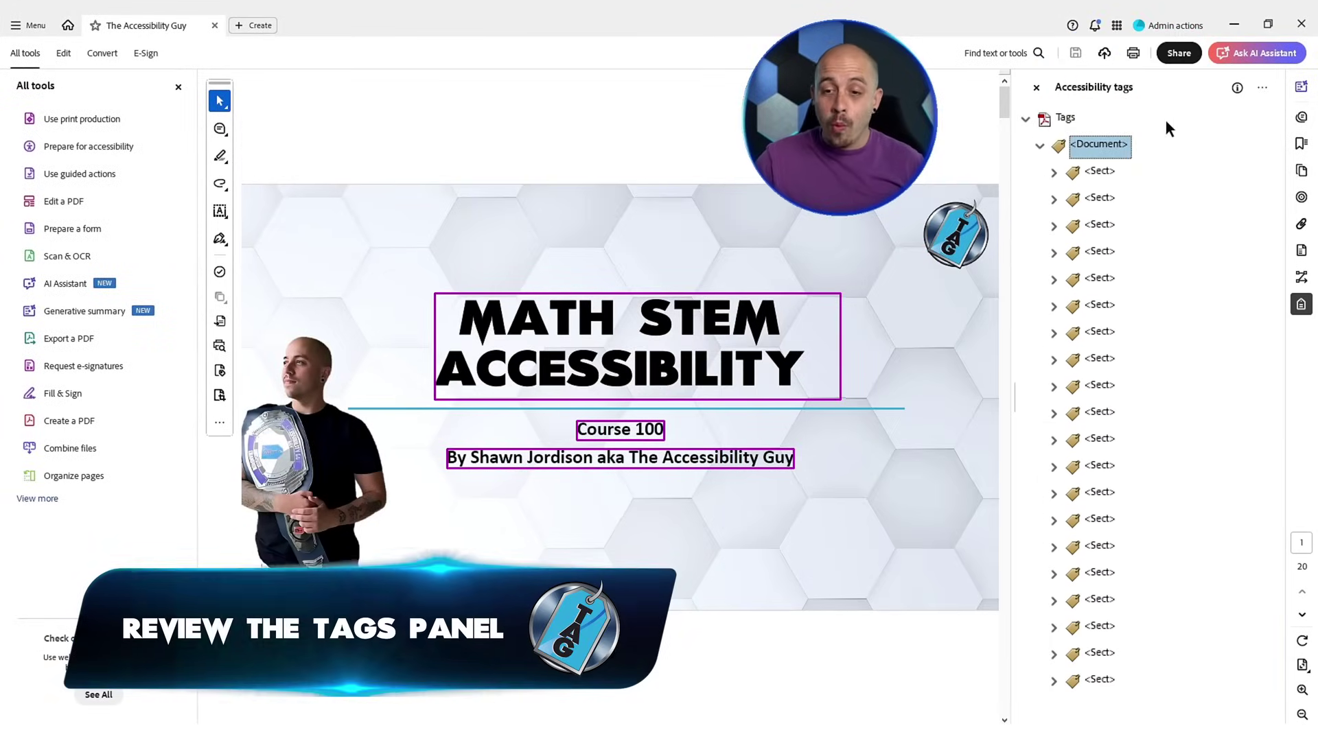
{"action": "key", "text": "Down"}
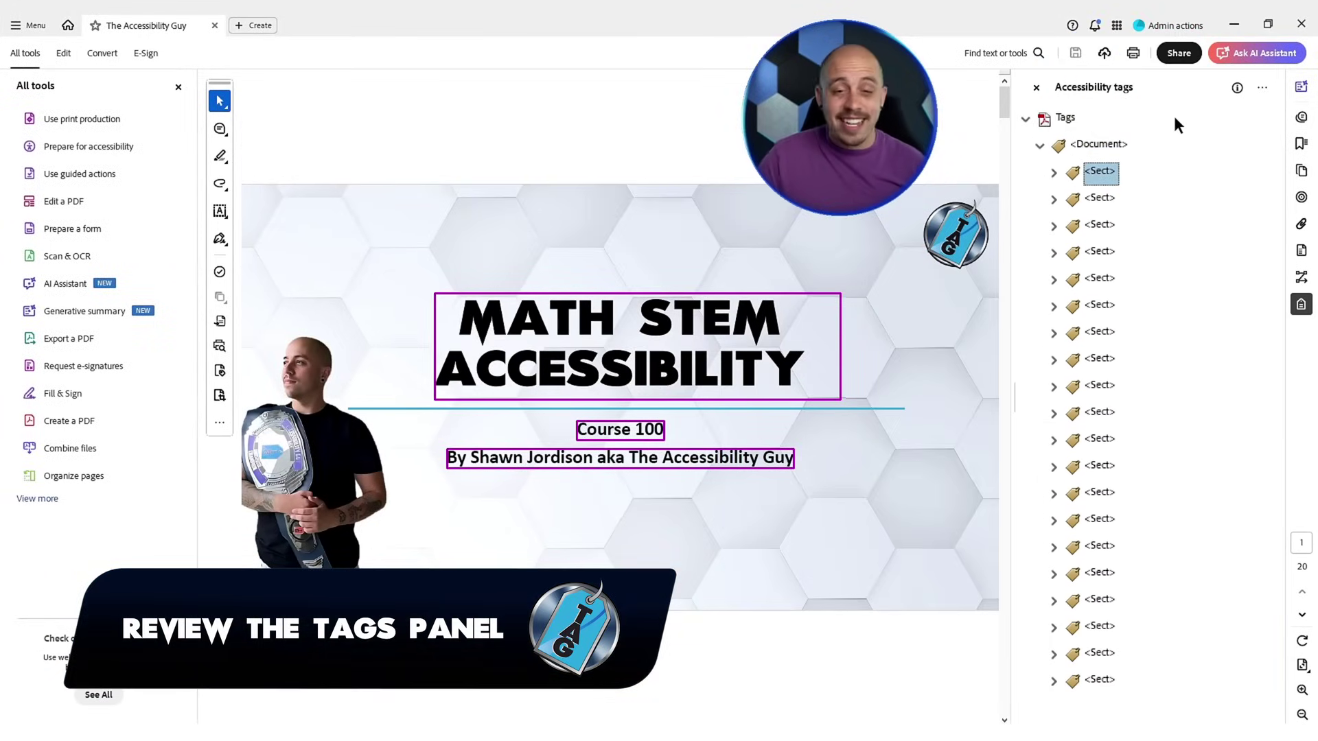
{"action": "key", "text": "Down"}
{"action": "key", "text": "Up"}
{"action": "key", "text": "Right"}
{"action": "key", "text": "Down"}
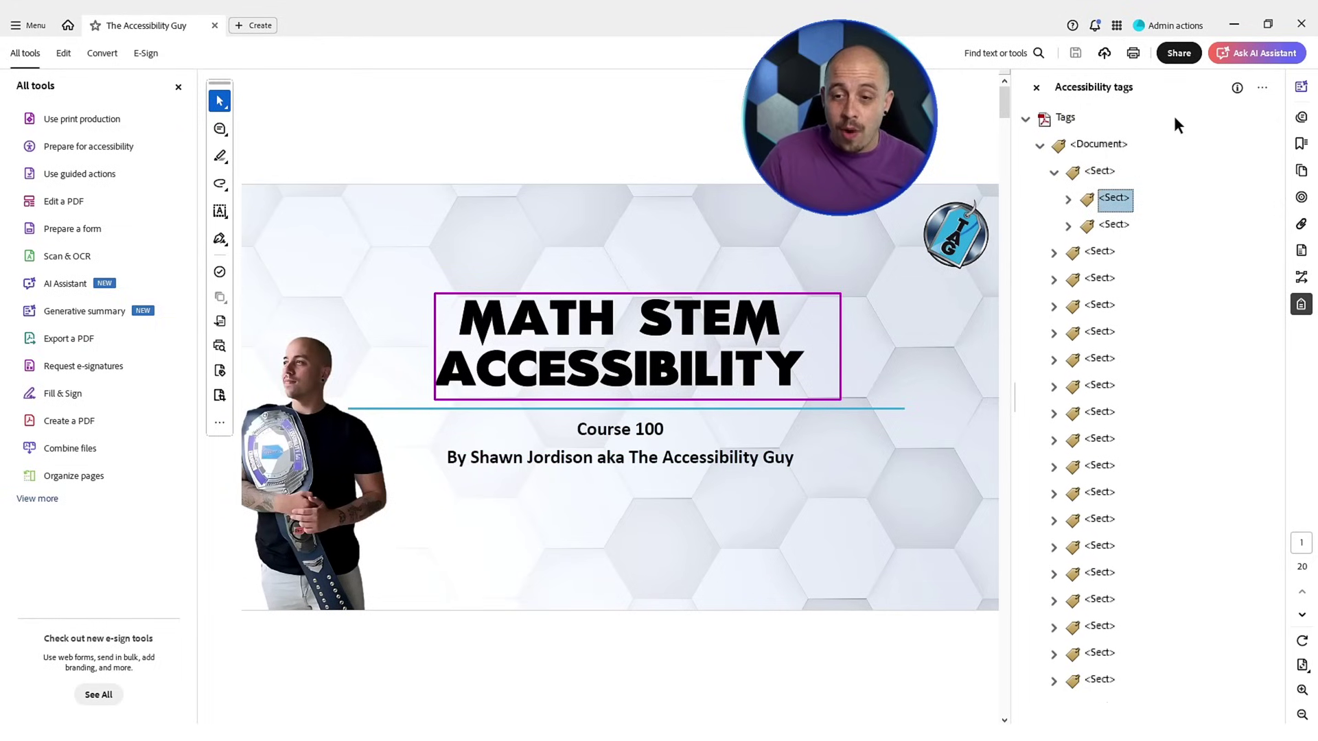
{"action": "key", "text": "Right"}
{"action": "key", "text": "Down"}
{"action": "key", "text": "Down"}
{"action": "key", "text": "Right"}
{"action": "key", "text": "Down"}
{"action": "key", "text": "Up"}
{"action": "key", "text": "Up"}
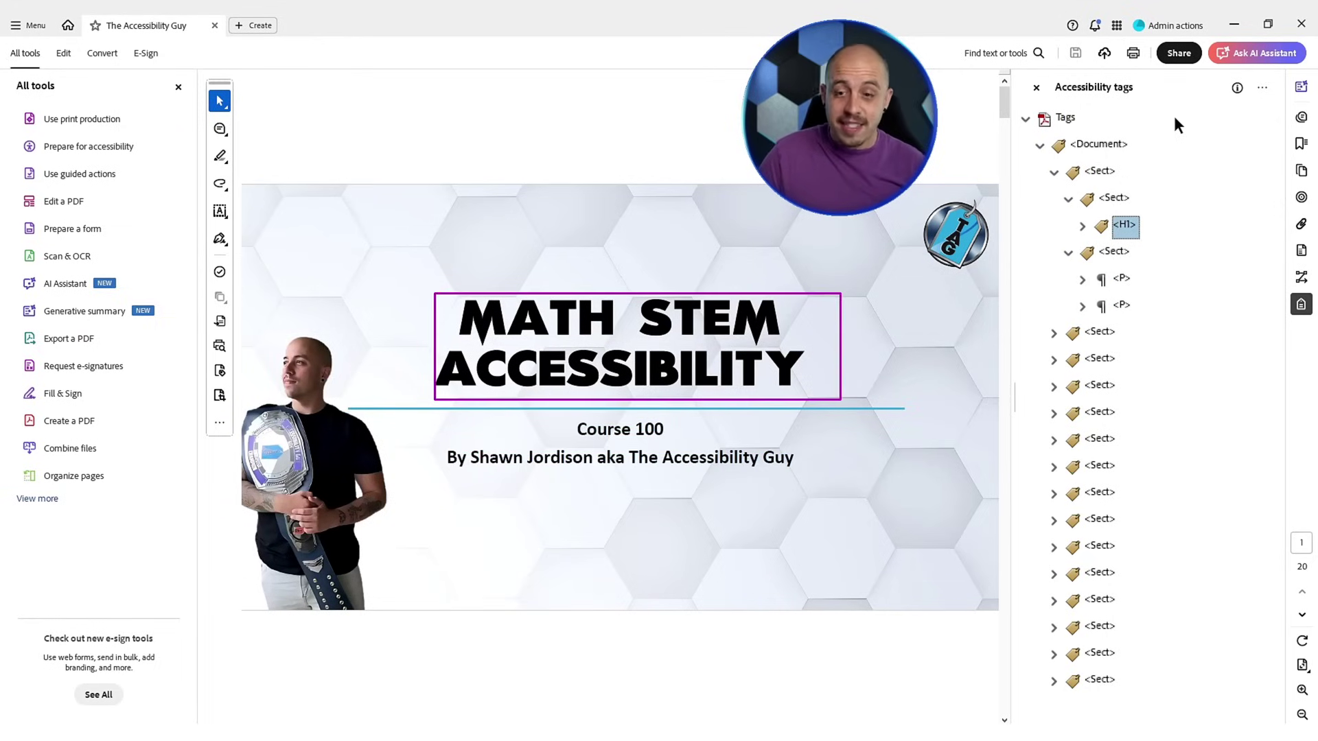
{"action": "key", "text": "Down"}
{"action": "key", "text": "Down"}
{"action": "key", "text": "Down"}
{"action": "key", "text": "Down"}
Step: Expand the section tags of slides 2 and 3 and examine their headings, paragraphs and lists
{"action": "key", "text": "Right"}
{"action": "key", "text": "Down"}
{"action": "key", "text": "Right"}
{"action": "key", "text": "Down"}
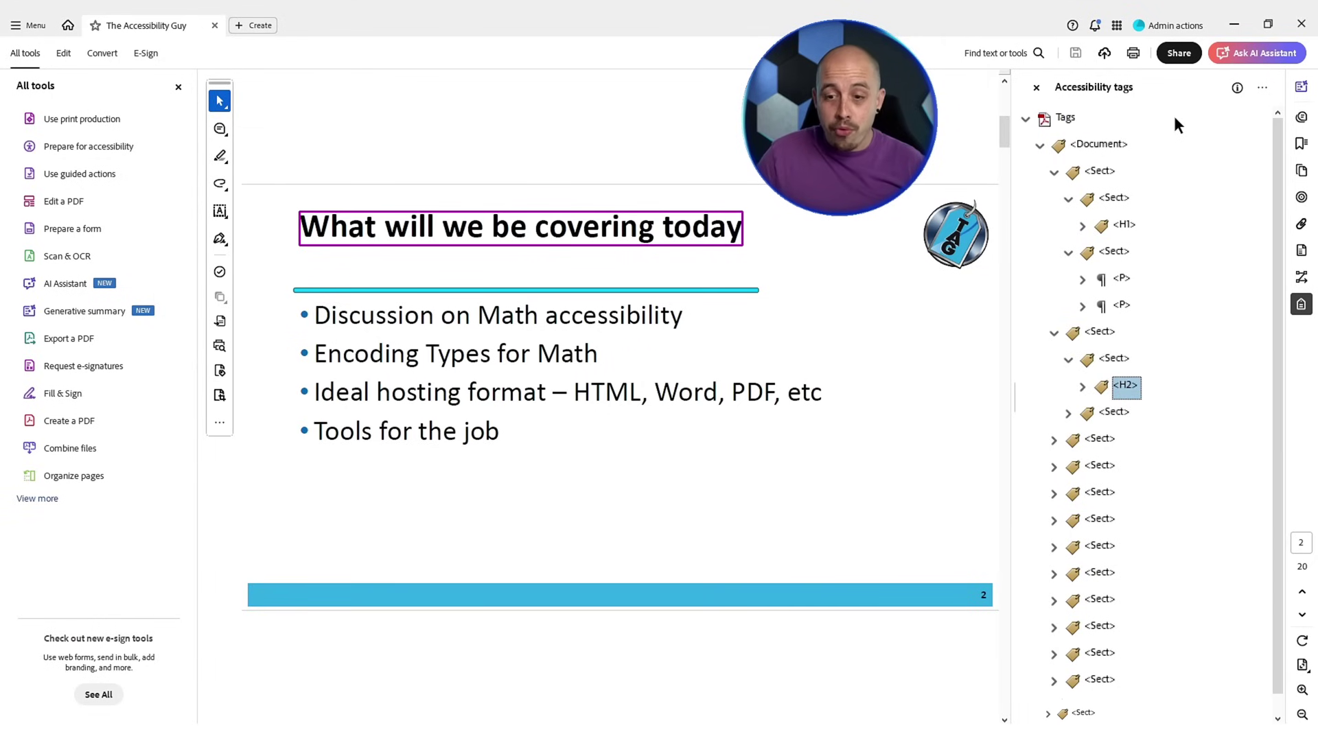
{"action": "key", "text": "Down"}
{"action": "key", "text": "Right"}
{"action": "key", "text": "Down"}
{"action": "key", "text": "Down"}
{"action": "key", "text": "Right"}
{"action": "key", "text": "Down"}
{"action": "key", "text": "Right"}
{"action": "key", "text": "Down"}
{"action": "key", "text": "Down"}
{"action": "key", "text": "Right"}
{"action": "key", "text": "Down"}
{"action": "key", "text": "Down"}
{"action": "key", "text": "Right"}
{"action": "key", "text": "Down"}
{"action": "key", "text": "Down"}
{"action": "key", "text": "Right"}
{"action": "key", "text": "Down"}
{"action": "key", "text": "Down"}
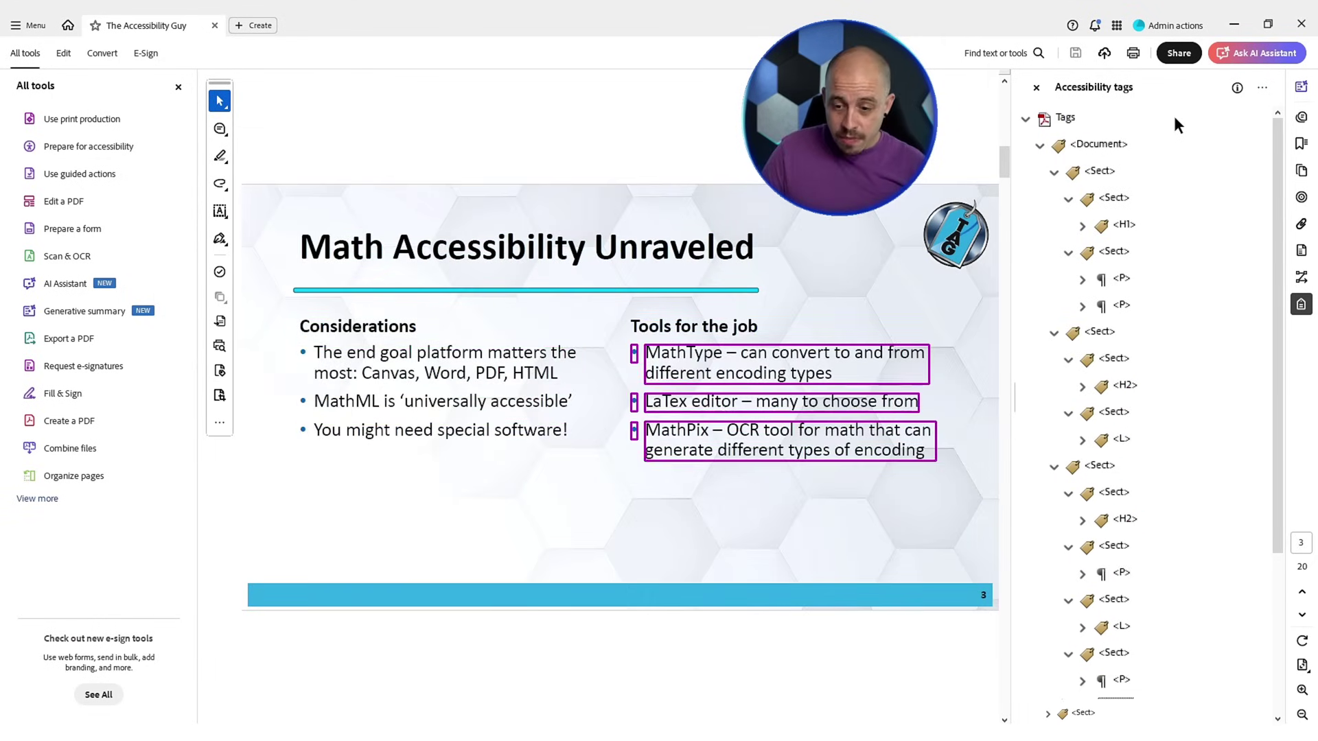
Step: Check the title slide's "Course 100" paragraph tag and expand the slide 4 section down to its H2 heading tag
{"action": "left_click", "coordinate": [1123, 279]}
{"action": "scroll", "coordinate": [1133, 306], "scroll_direction": "down", "scroll_amount": 5}
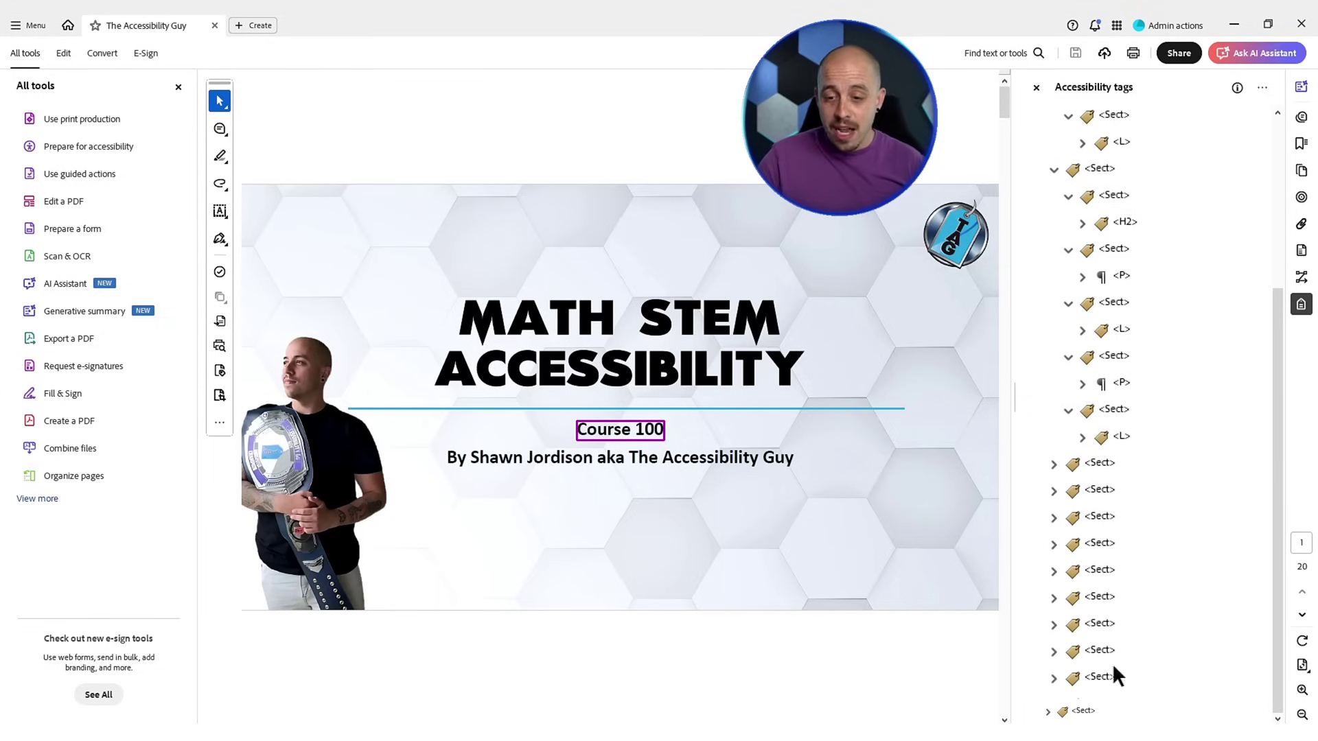
{"action": "left_click", "coordinate": [1100, 466]}
{"action": "key", "text": "Right"}
{"action": "key", "text": "Down"}
{"action": "key", "text": "Down"}
{"action": "key", "text": "Down"}
{"action": "key", "text": "Up"}
{"action": "key", "text": "Up"}
{"action": "key", "text": "Right"}
Step: Expand the remaining sections of slide 4 to examine the order of its list and subtitle tags
{"action": "key", "text": "Down"}
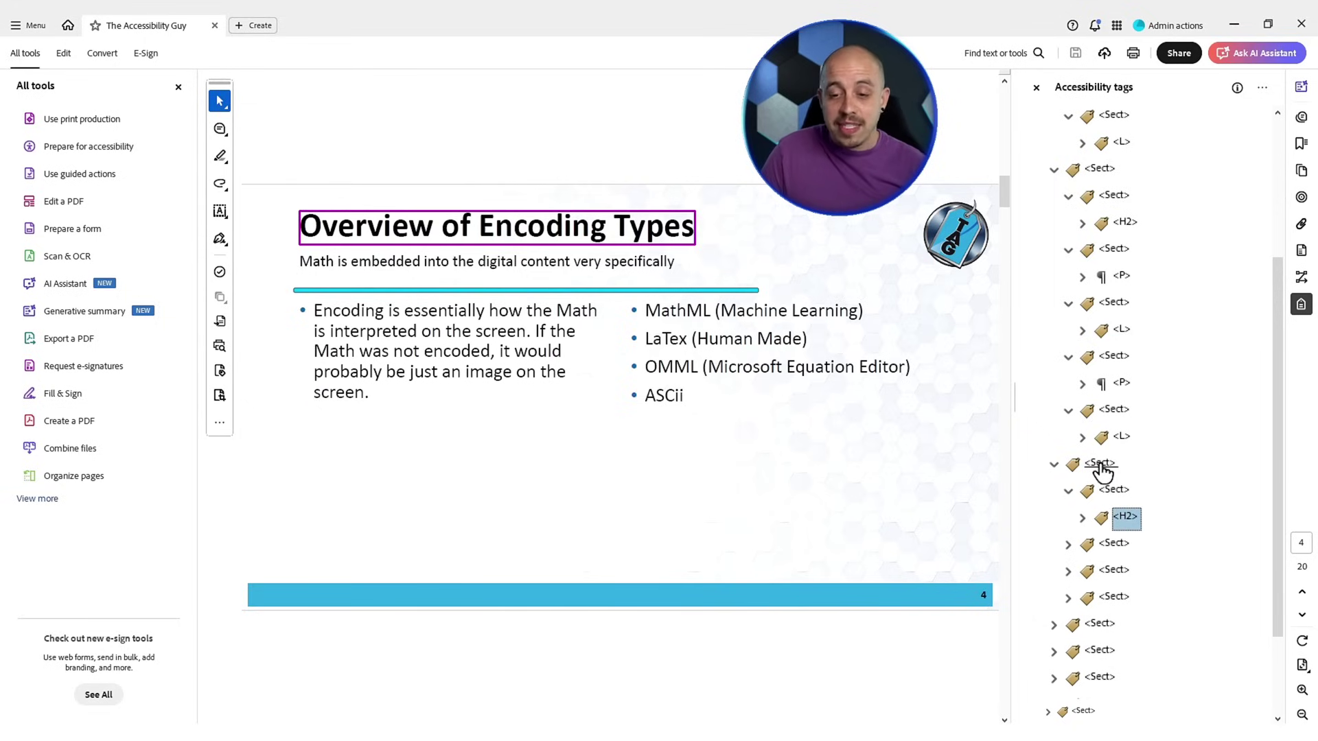
{"action": "key", "text": "Down"}
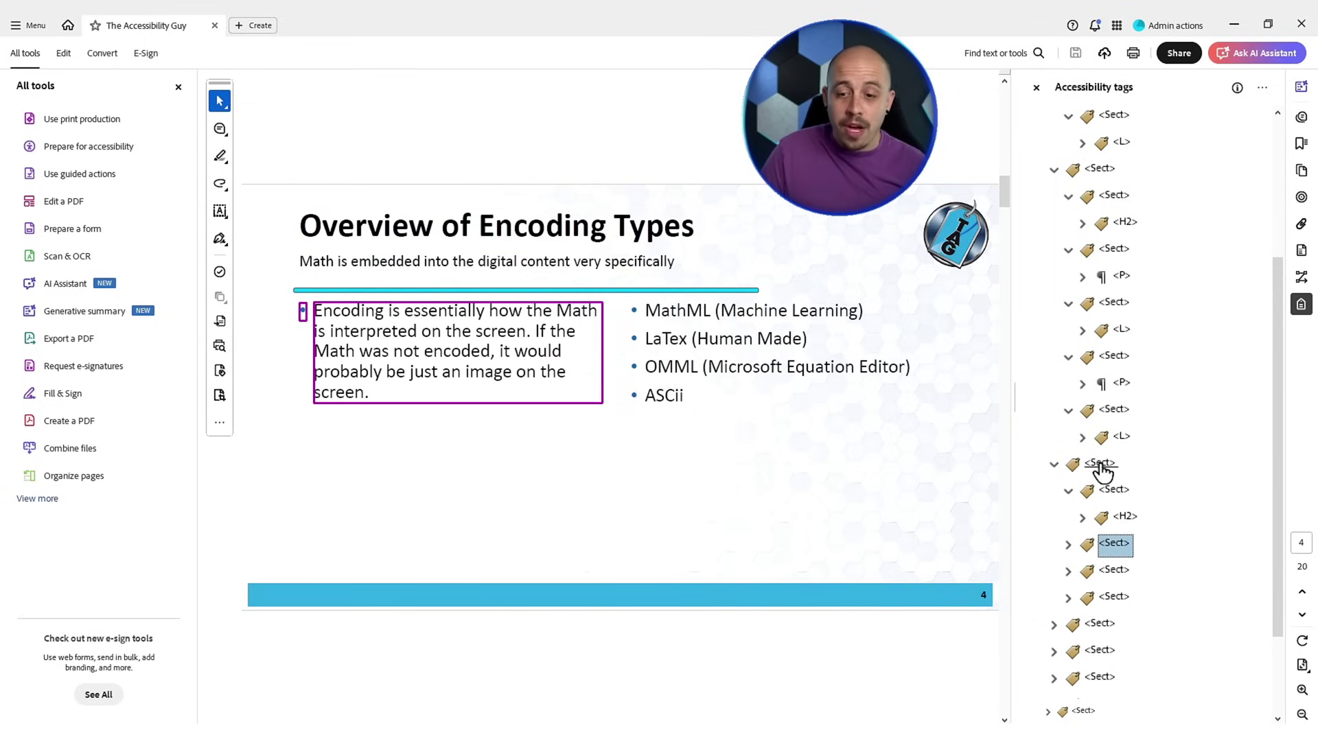
{"action": "key", "text": "Right"}
{"action": "key", "text": "Down"}
{"action": "key", "text": "Down"}
{"action": "key", "text": "Down"}
{"action": "key", "text": "Right"}
{"action": "key", "text": "Down"}
{"action": "key", "text": "Up"}
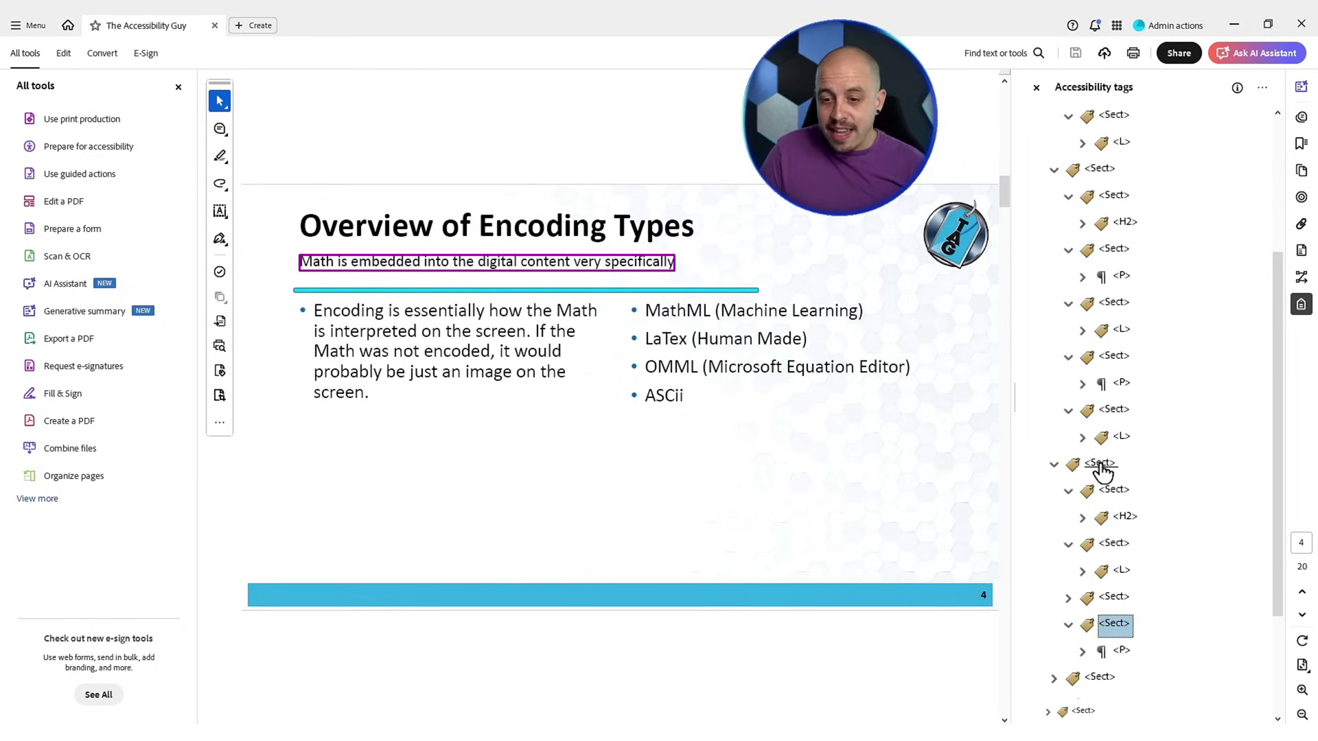
{"action": "key", "text": "Up"}
{"action": "key", "text": "Right"}
Step: Compare the two list tags on the Overview of Encoding Types slide to review their reading order
{"action": "key", "text": "Down"}
{"action": "key", "text": "Up"}
{"action": "key", "text": "Up"}
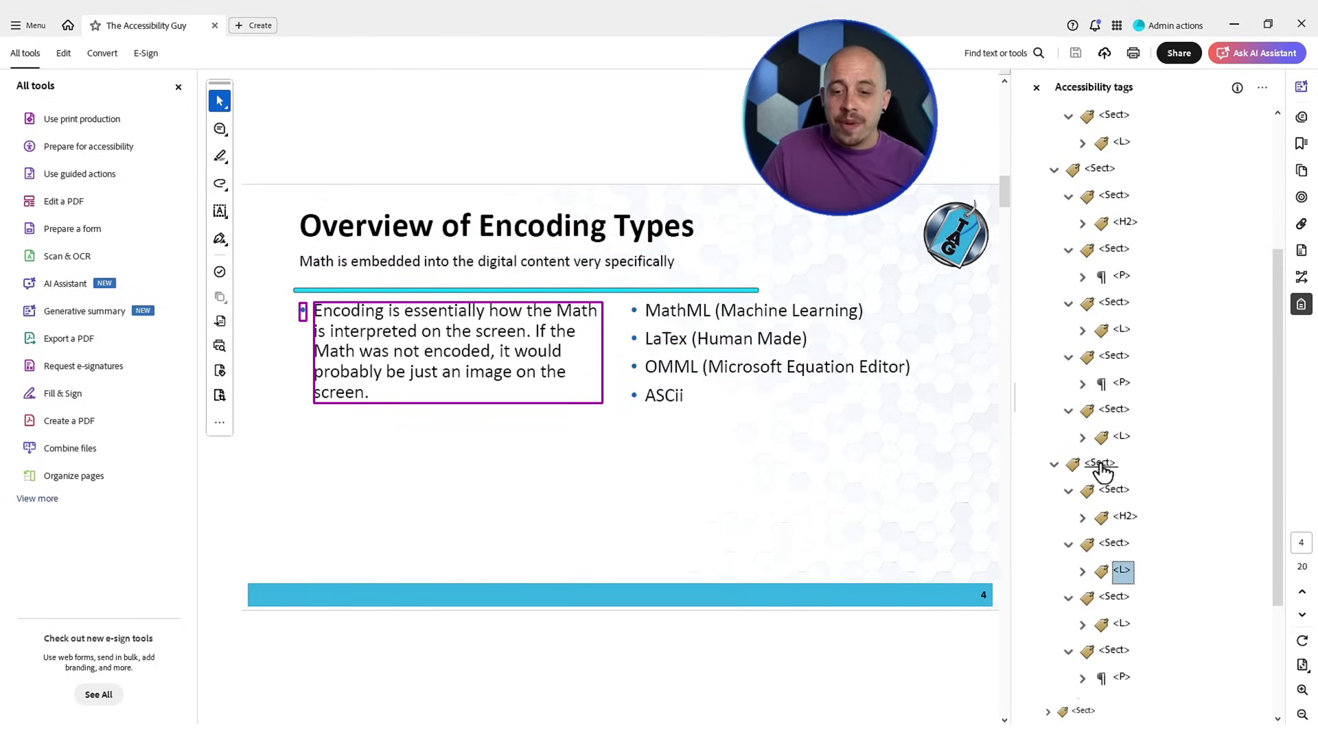
{"action": "key", "text": "Right"}
{"action": "key", "text": "Down"}
{"action": "key", "text": "Up"}
{"action": "key", "text": "Left"}
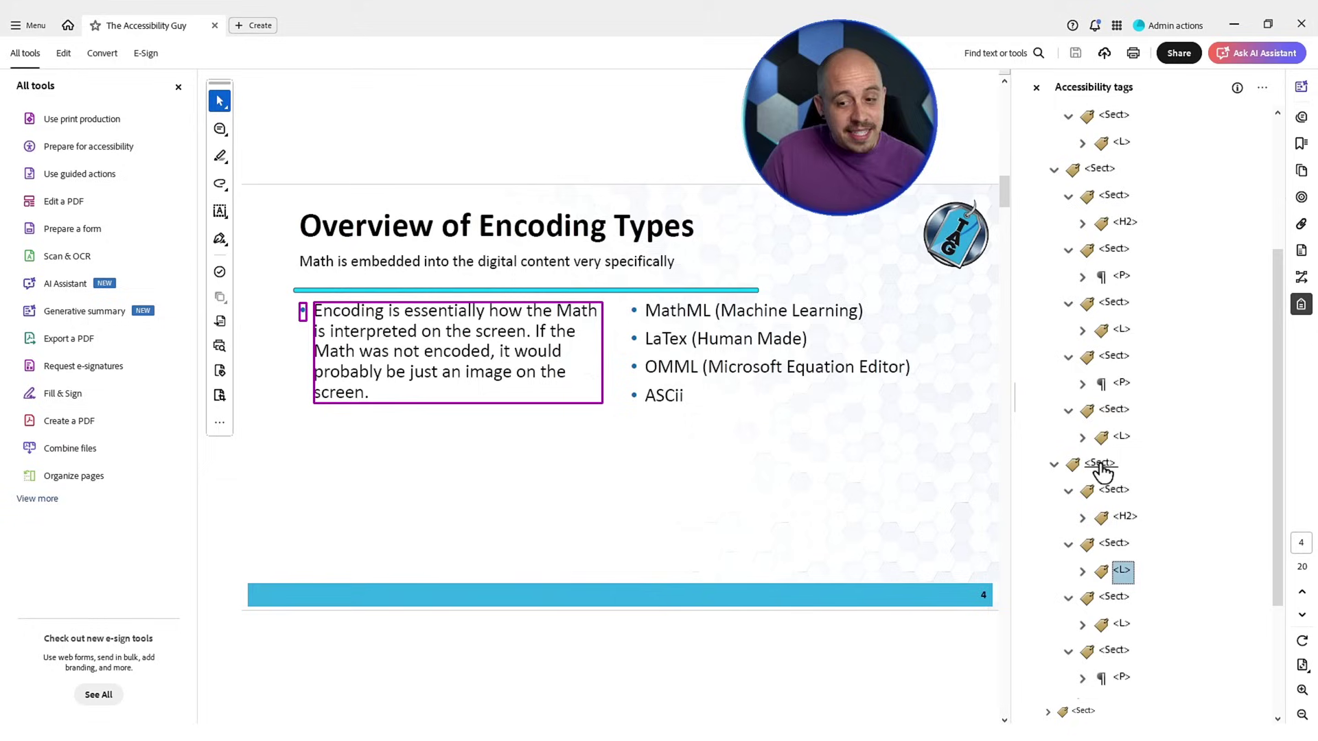
{"action": "key", "text": "Down"}
{"action": "key", "text": "Down"}
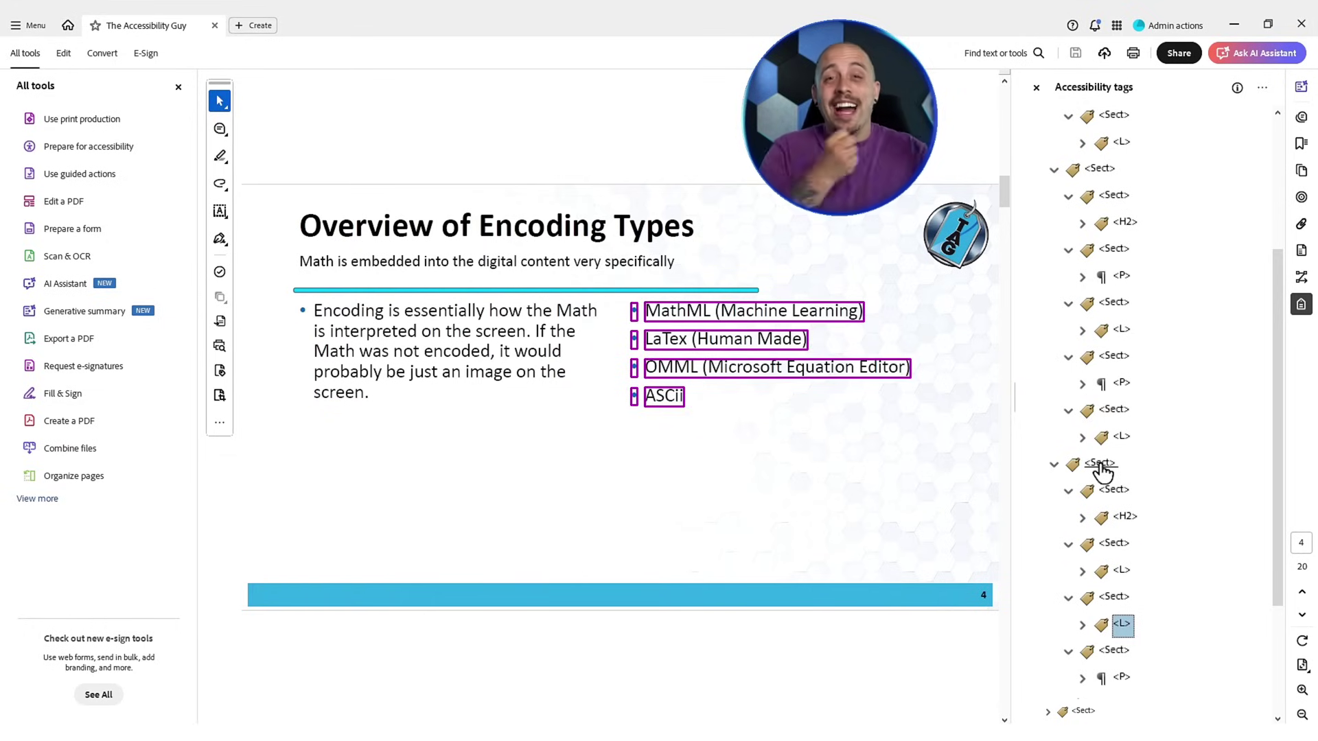
Step: Examine the paragraph tags of the code sample on the MathML slide and close the PDF
{"action": "key", "text": "Home"}
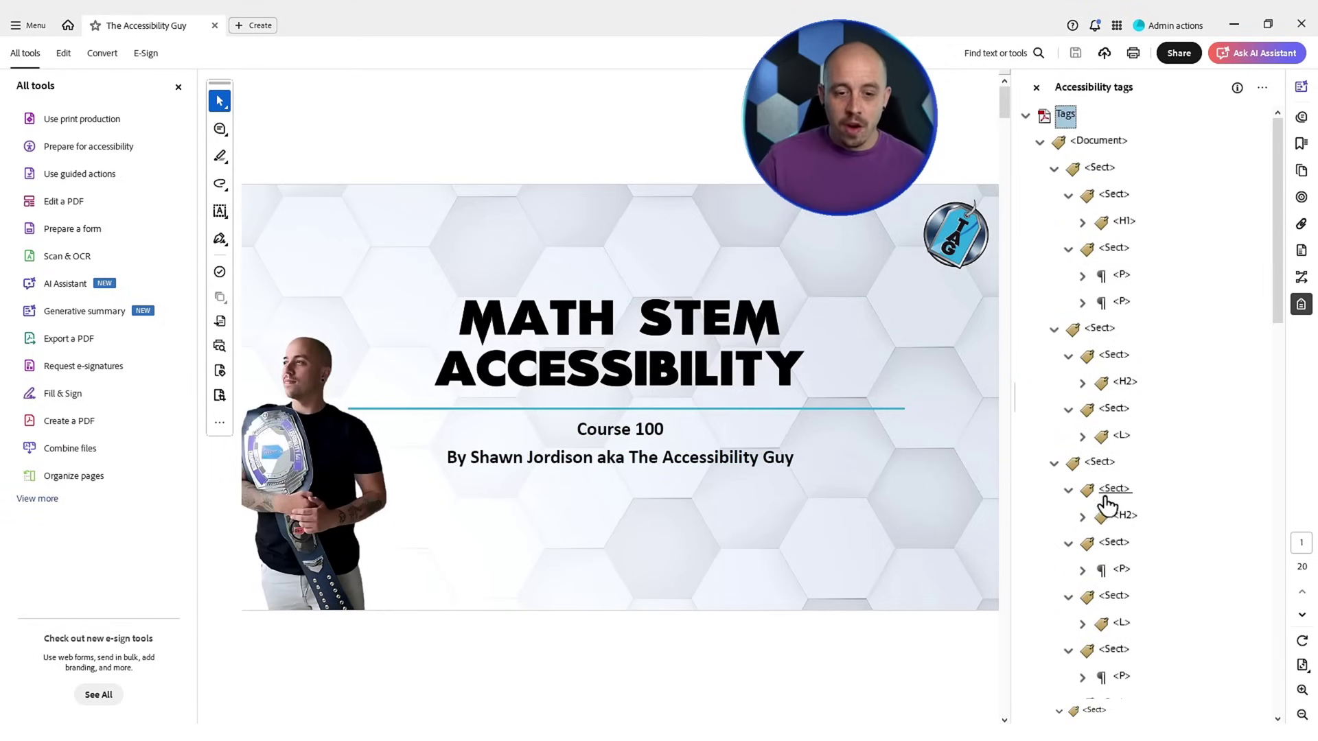
{"action": "scroll", "coordinate": [1167, 384], "scroll_direction": "down", "scroll_amount": 15}
{"action": "left_click", "coordinate": [1121, 356]}
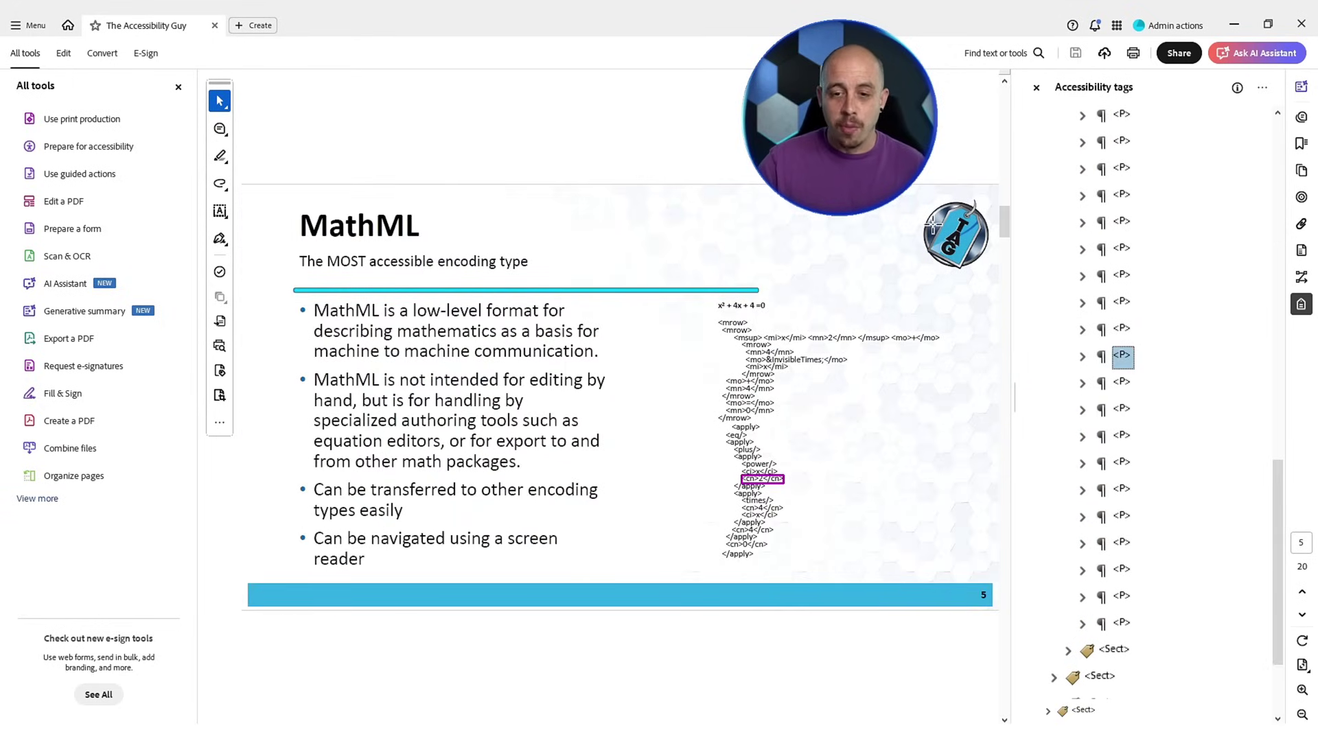
{"action": "left_click", "coordinate": [933, 224]}
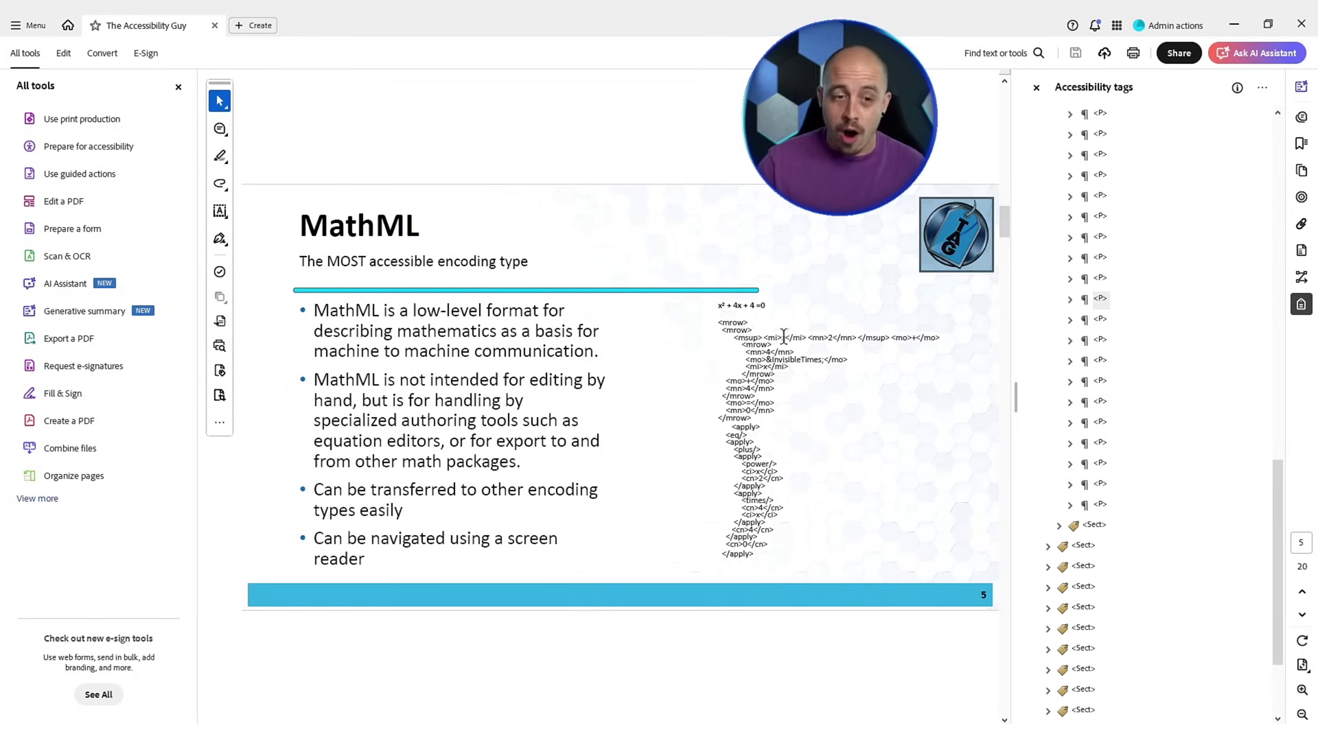
{"action": "left_click", "coordinate": [1302, 25]}
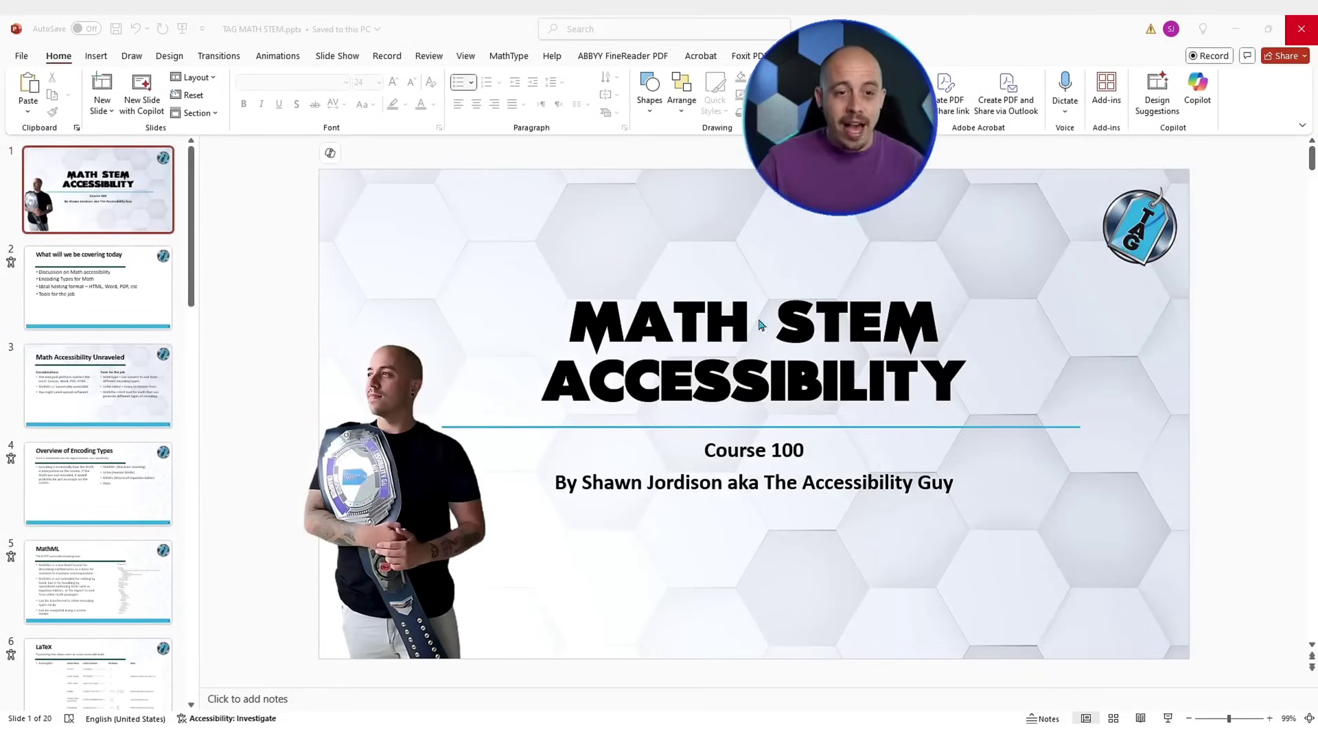
Step: In PowerPoint, review the Acrobat PDFMaker conversion and accessibility preferences and leave them without applying changes
{"action": "left_click", "coordinate": [704, 56]}
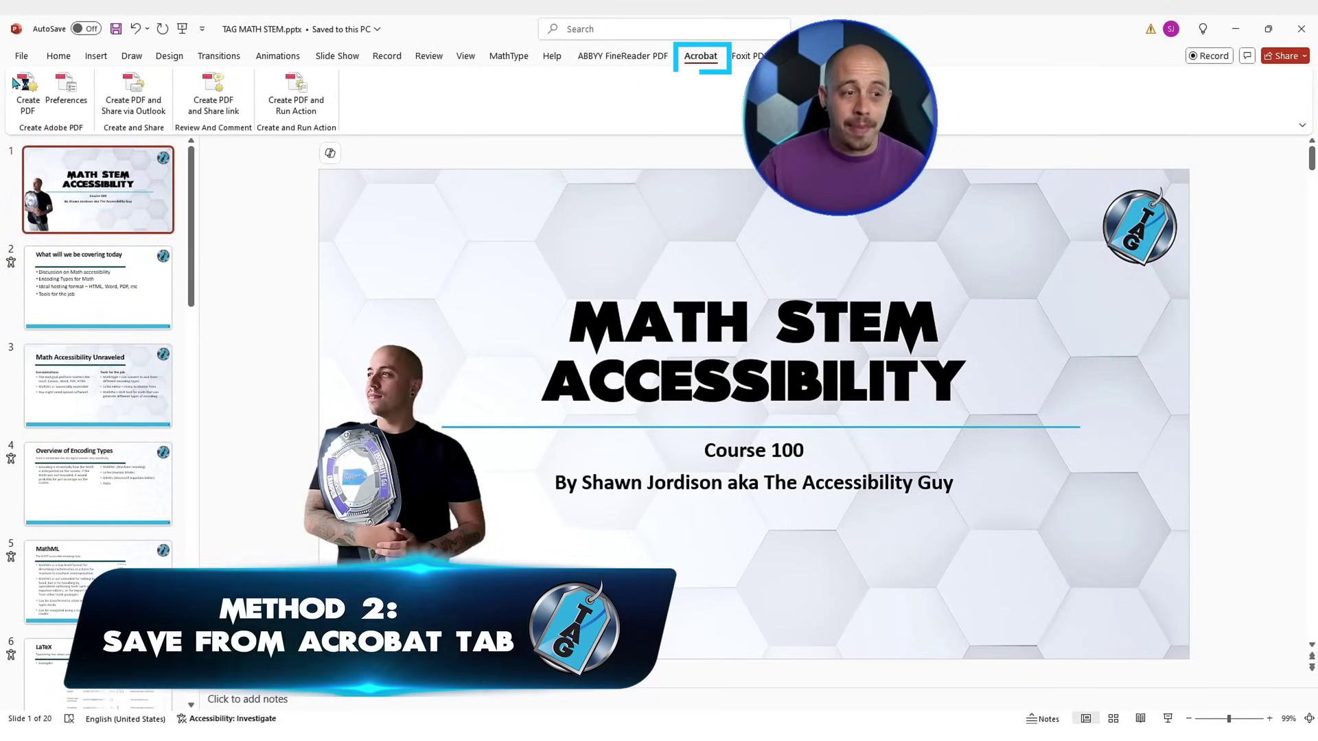
{"action": "left_click", "coordinate": [66, 87]}
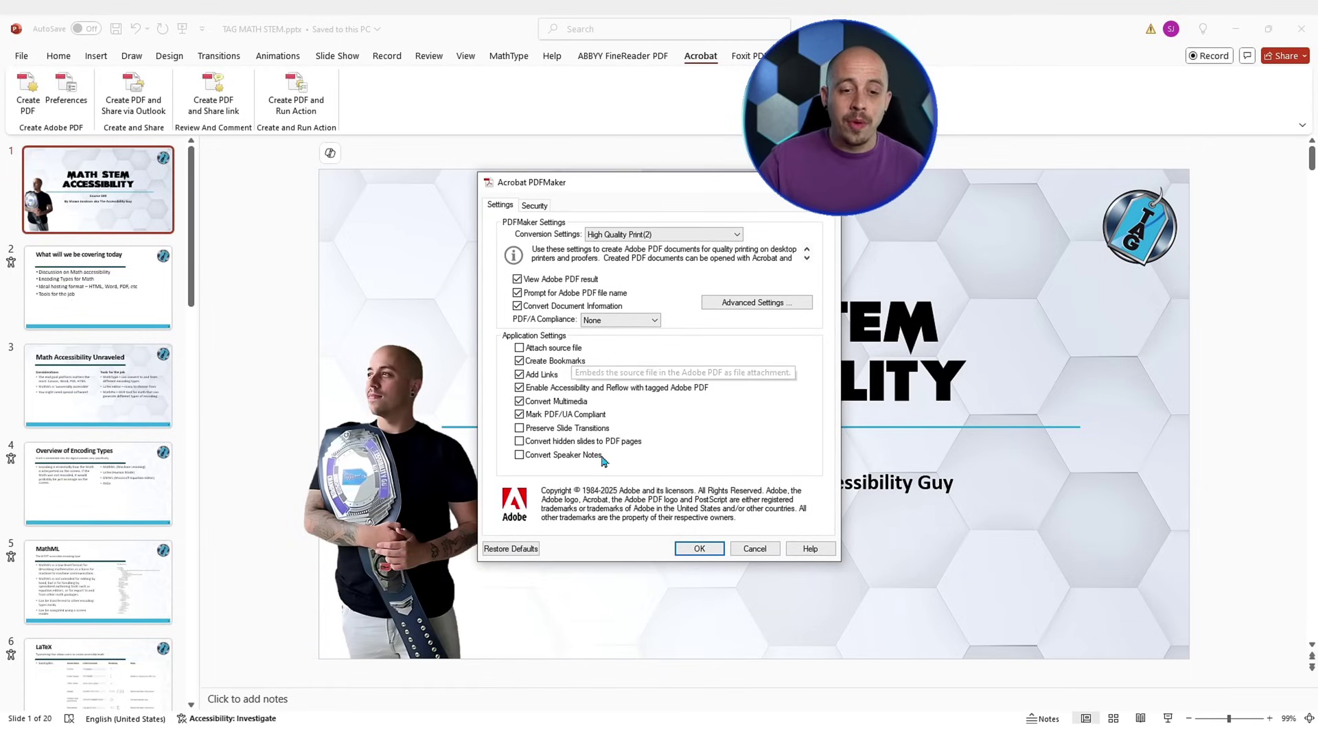
{"action": "left_click", "coordinate": [754, 548]}
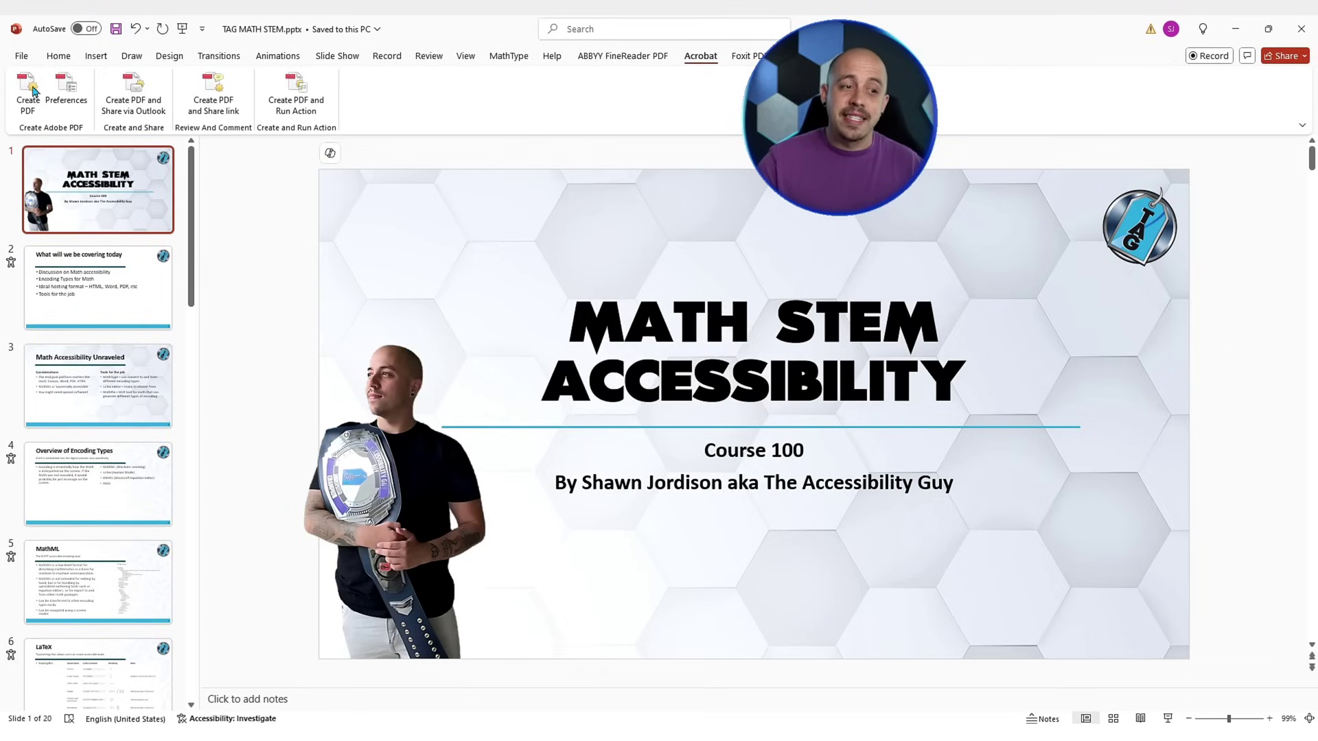
Step: Convert the presentation with the Acrobat add-in, saving it first, and save the PDF to the Desktop as TAGddd MATH STEM.pdf
{"action": "left_click", "coordinate": [28, 85]}
{"action": "left_click", "coordinate": [712, 445]}
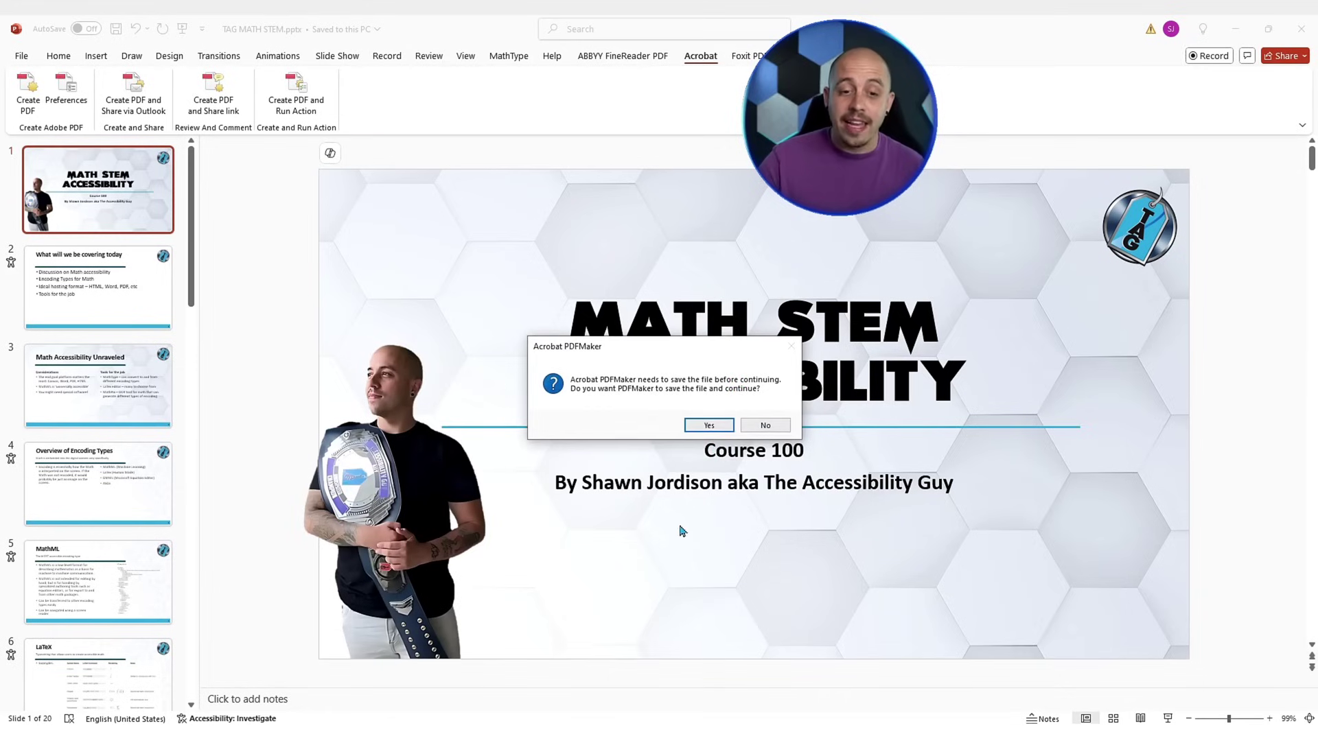
{"action": "left_click", "coordinate": [708, 425]}
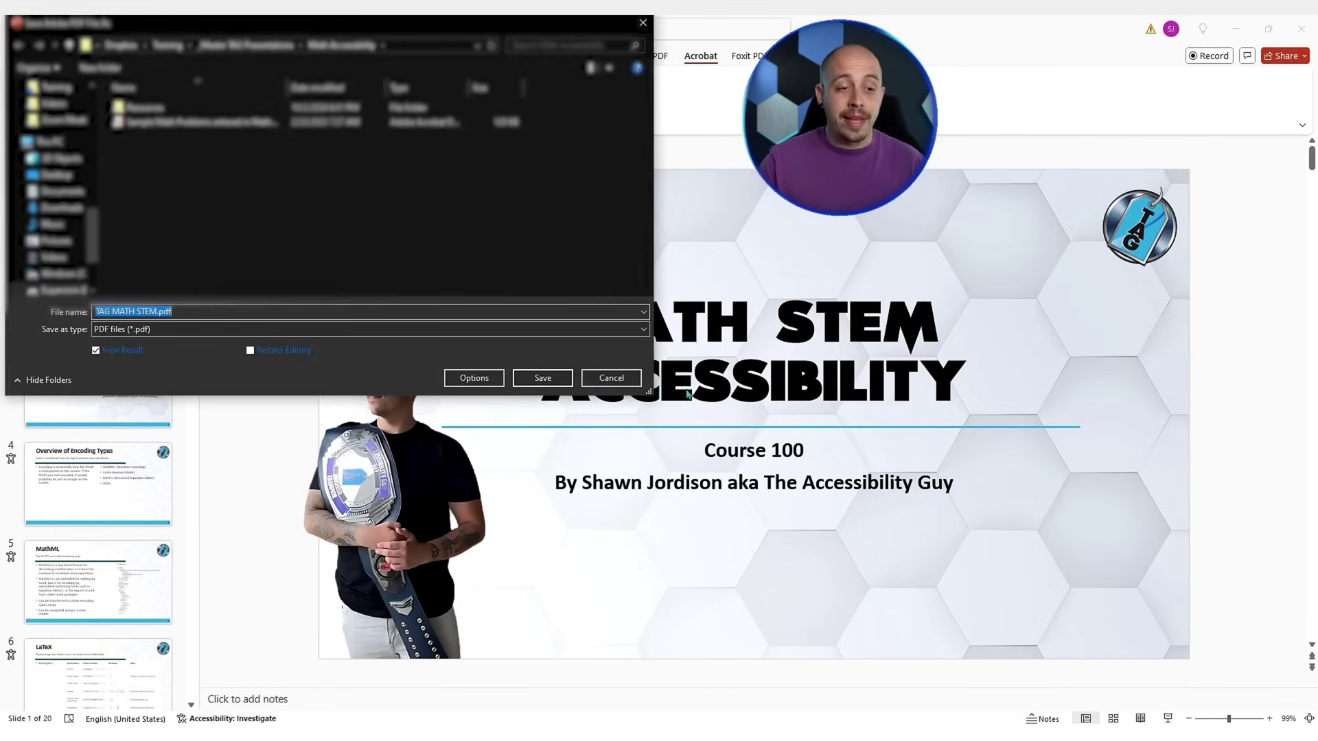
{"action": "left_click", "coordinate": [111, 311]}
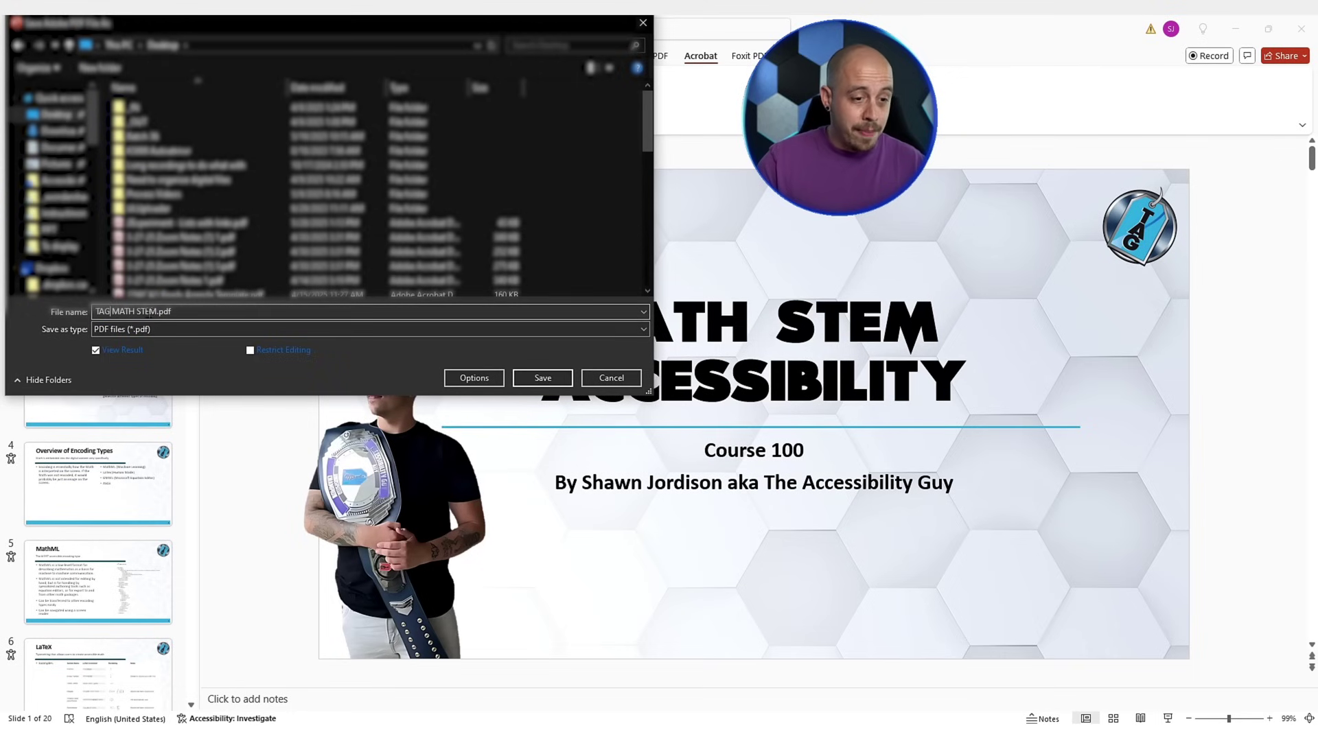
{"action": "key", "text": "Return"}
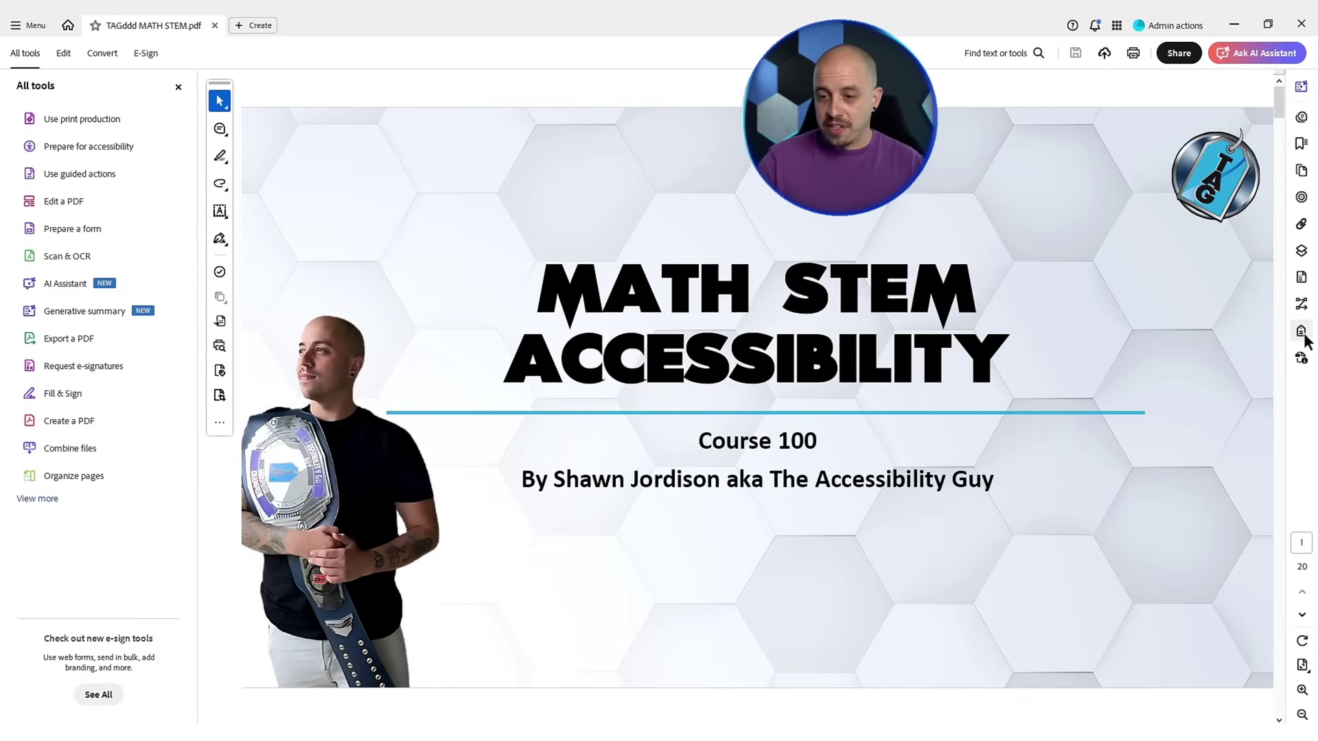
Step: Show the accessibility tags of the new PDF and examine the title slide's section and heading tag
{"action": "left_click", "coordinate": [1300, 331]}
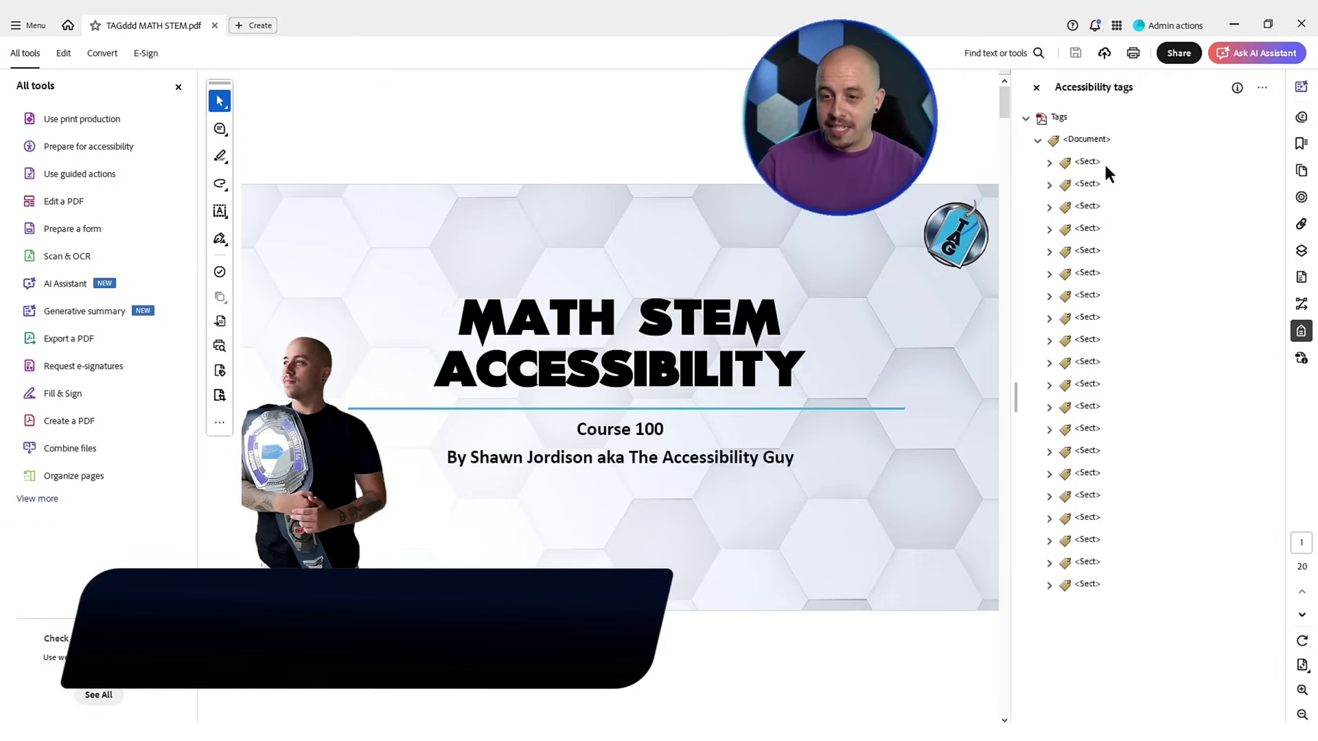
{"action": "key", "text": "Up"}
{"action": "key", "text": "Up"}
{"action": "key", "text": "Up"}
{"action": "key", "text": "Up"}
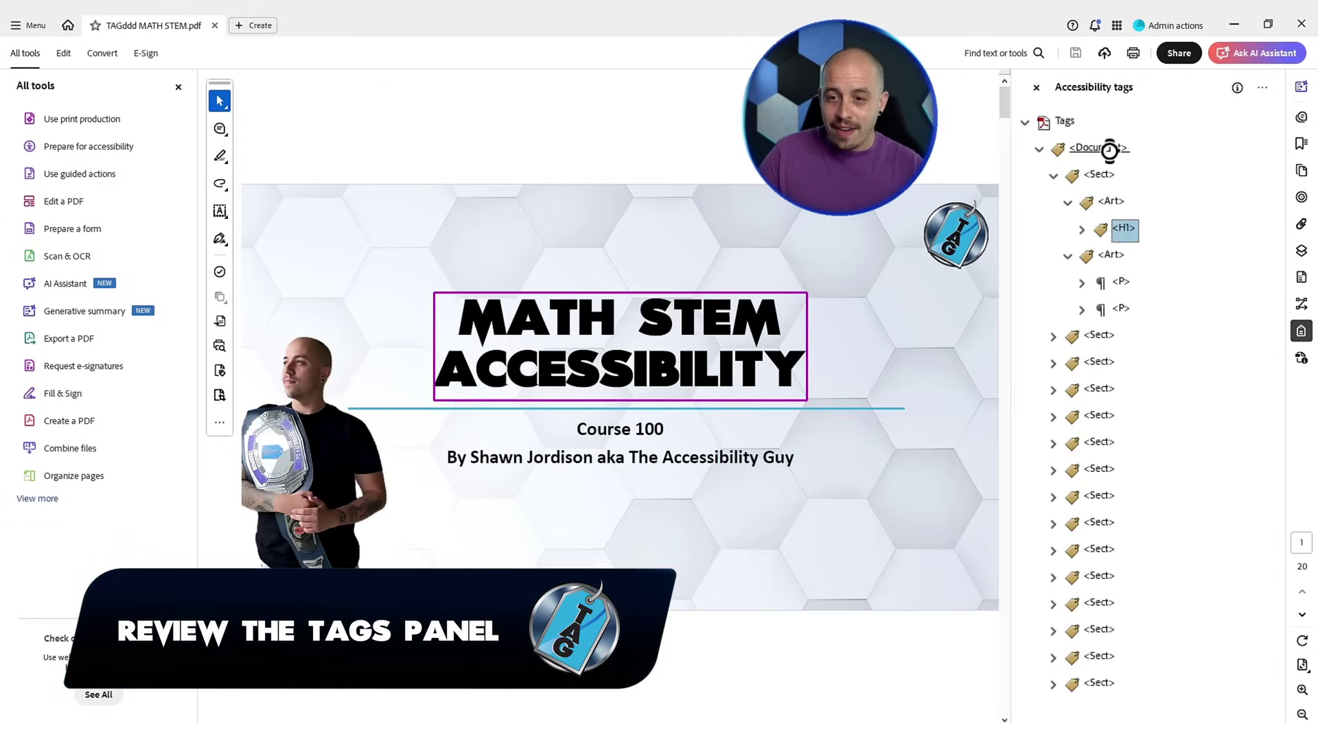
{"action": "key", "text": "Down"}
Step: Step through the title slide's heading and paragraph tags to check their reading order
{"action": "key", "text": "Down"}
{"action": "key", "text": "Up"}
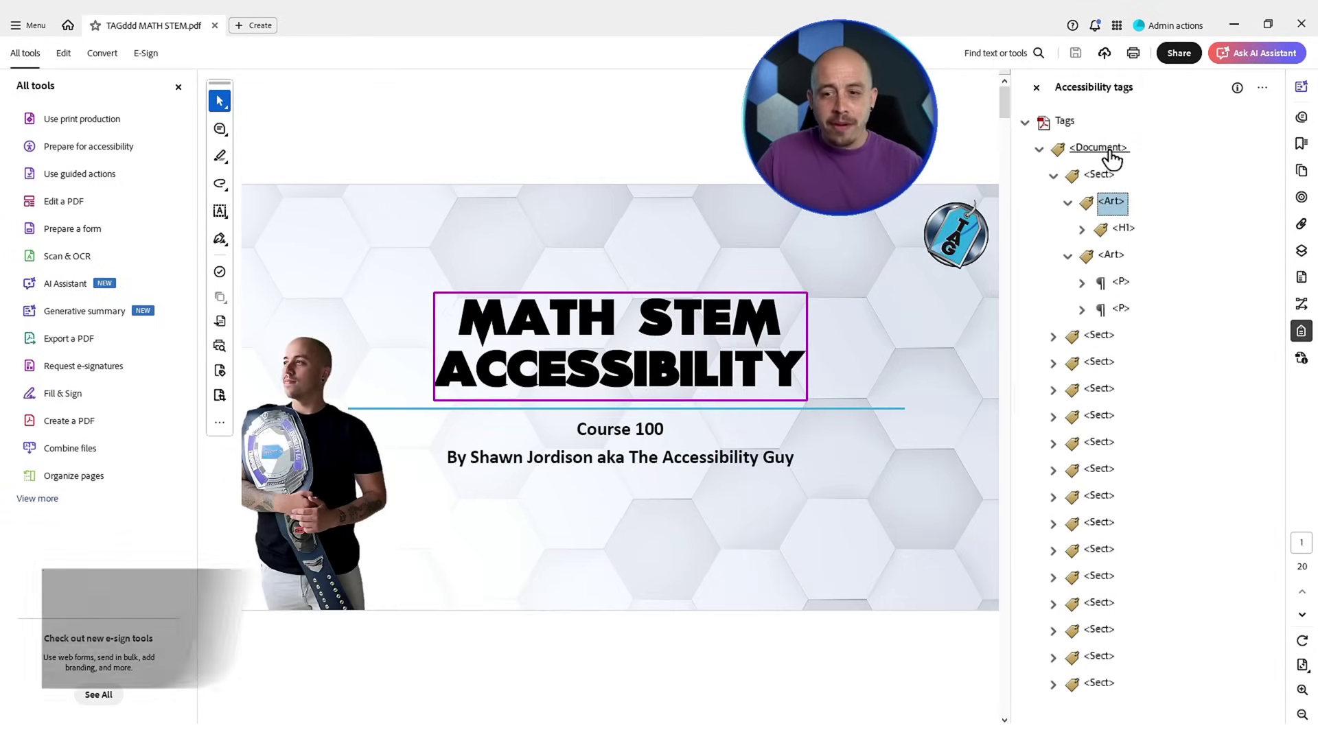
Step: Expand the section of the What will we be covering today slide and examine its heading and list tags
{"action": "key", "text": "Down"}
{"action": "key", "text": "Down"}
{"action": "key", "text": "Down"}
{"action": "key", "text": "Up"}
{"action": "key", "text": "Up"}
{"action": "key", "text": "Up"}
{"action": "key", "text": "Up"}
{"action": "key", "text": "Down"}
{"action": "key", "text": "Down"}
{"action": "key", "text": "Down"}
{"action": "key", "text": "Down"}
{"action": "key", "text": "Down"}
{"action": "key", "text": "Down"}
{"action": "key", "text": "Down"}
{"action": "key", "text": "Down"}
{"action": "key", "text": "Down"}
{"action": "key", "text": "Down"}
{"action": "key", "text": "Down"}
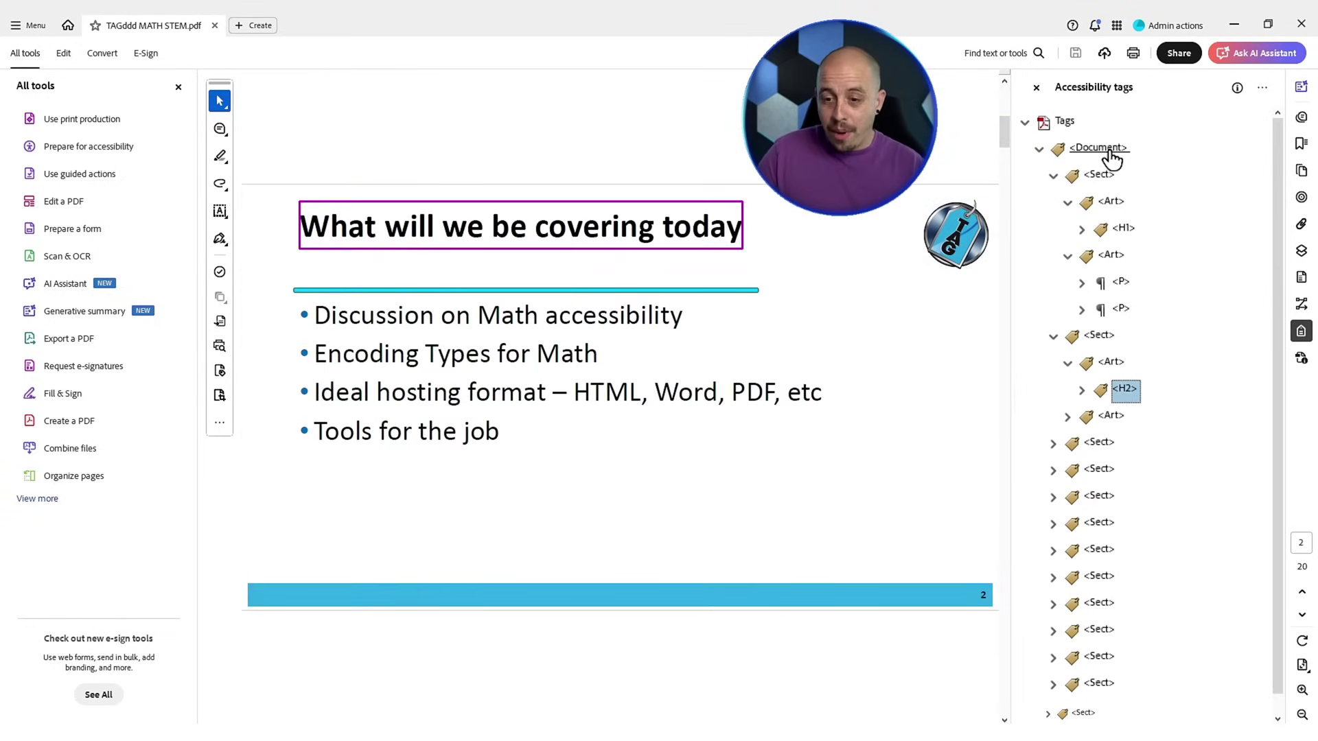
Step: Step through the section tags from the Math Accessibility Unraveled slide to the Limitations in Word slide to review what they cover
{"action": "key", "text": "Down"}
{"action": "key", "text": "Up"}
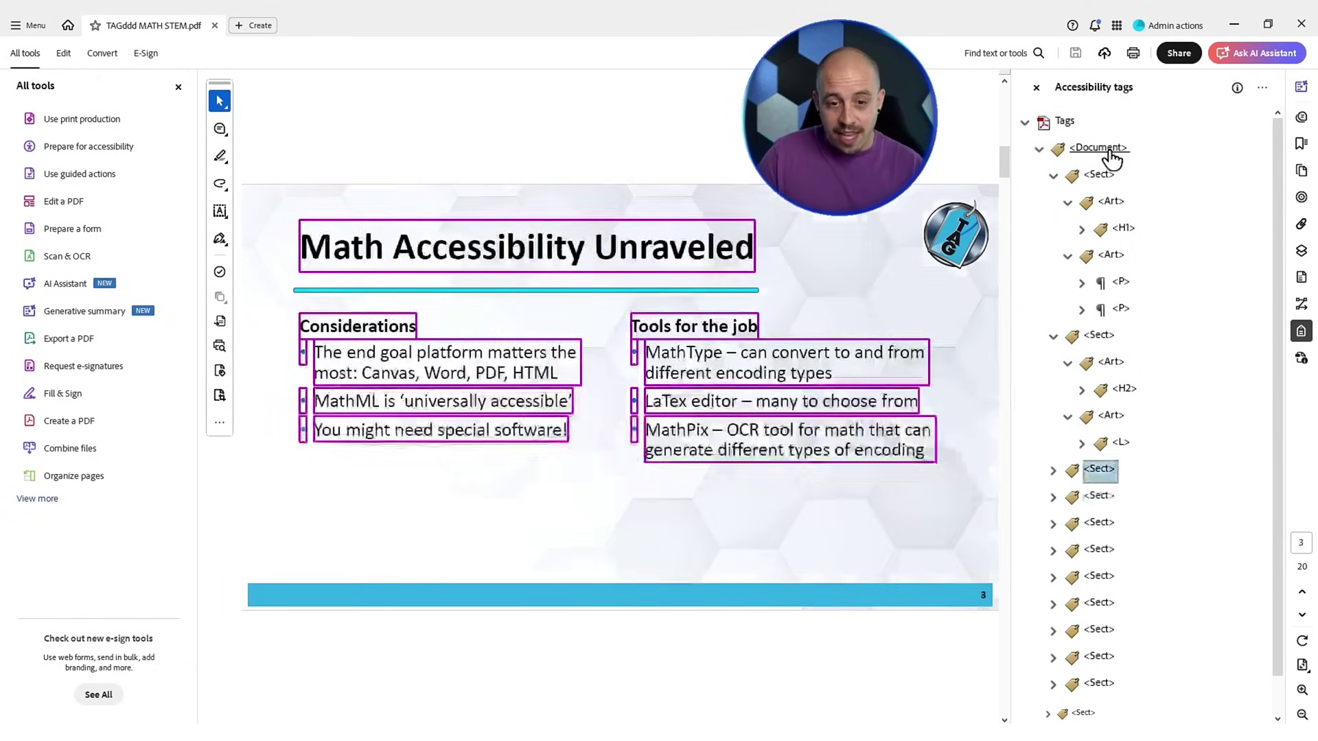
{"action": "key", "text": "Right"}
{"action": "key", "text": "Down"}
{"action": "key", "text": "Left"}
{"action": "key", "text": "Left"}
{"action": "key", "text": "Down"}
{"action": "key", "text": "Down"}
{"action": "key", "text": "Down"}
{"action": "key", "text": "Down"}
{"action": "key", "text": "Down"}
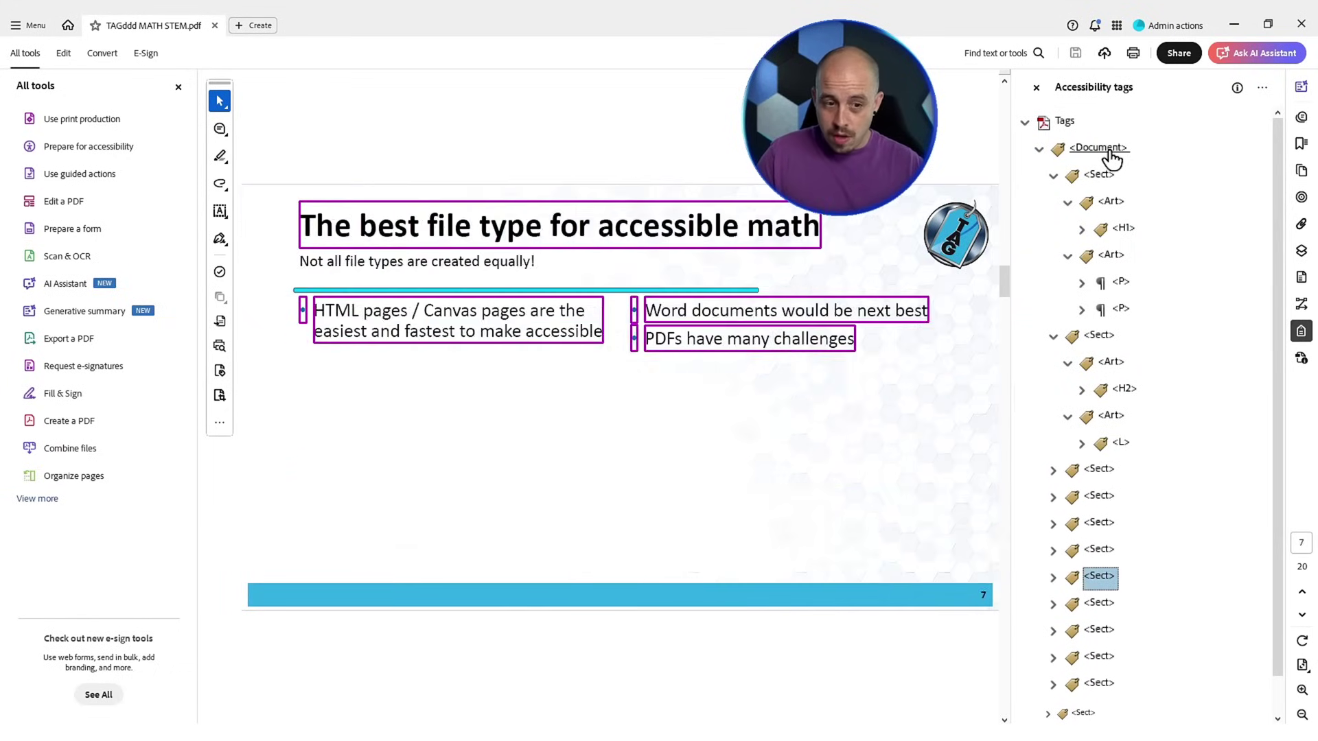
Step: Expand the Limitations in Word section, check its tags against the OMML Equations subtitle, and select the Limitations in PDF section
{"action": "key", "text": "Down"}
{"action": "key", "text": "Up"}
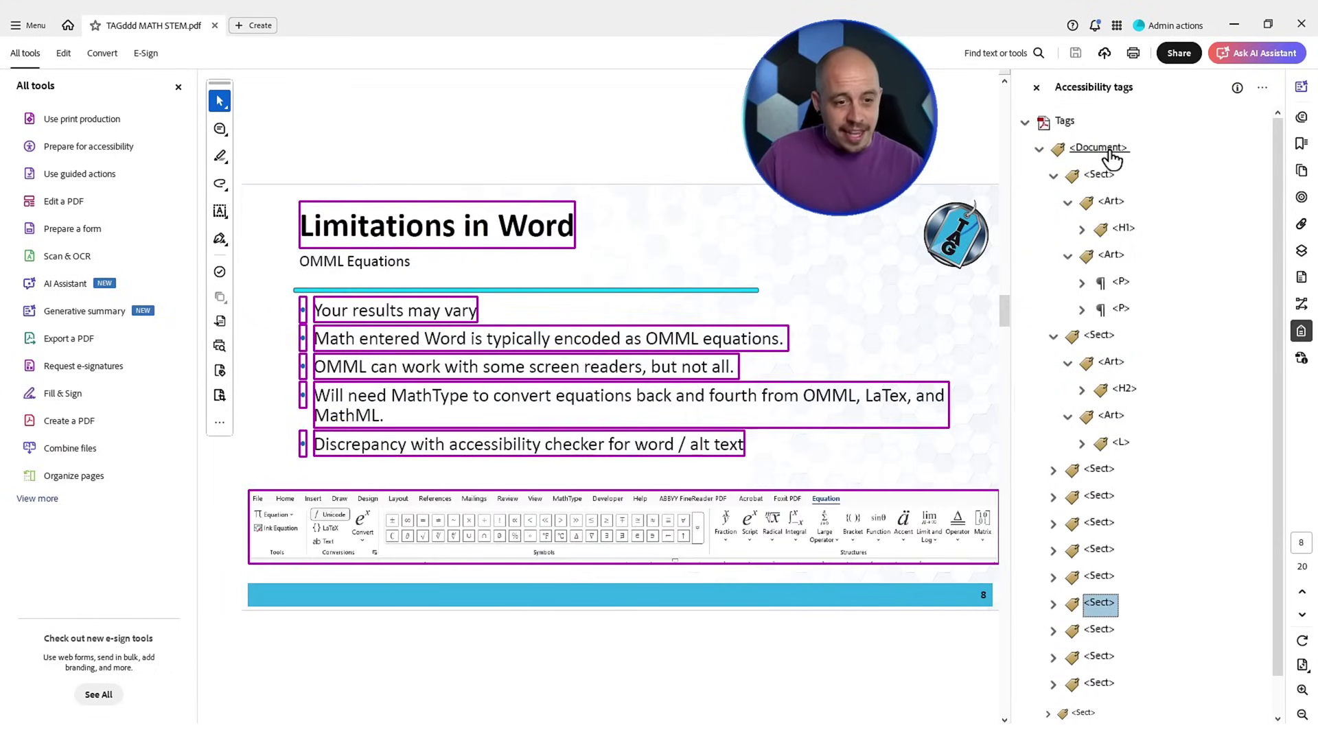
{"action": "key", "text": "Right"}
{"action": "key", "text": "Down"}
{"action": "key", "text": "Down"}
{"action": "key", "text": "Down"}
{"action": "key", "text": "Left"}
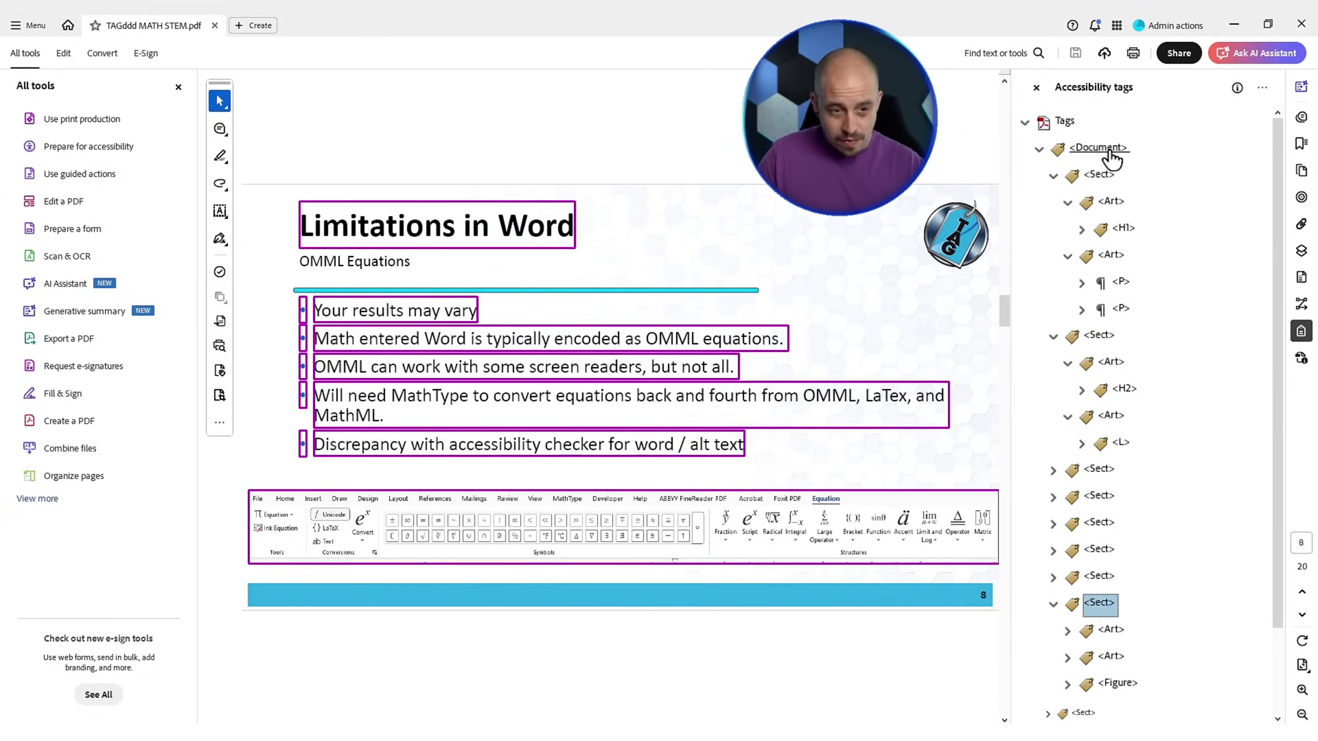
{"action": "left_click", "coordinate": [480, 280]}
{"action": "scroll", "coordinate": [1122, 432], "scroll_direction": "down", "scroll_amount": 2}
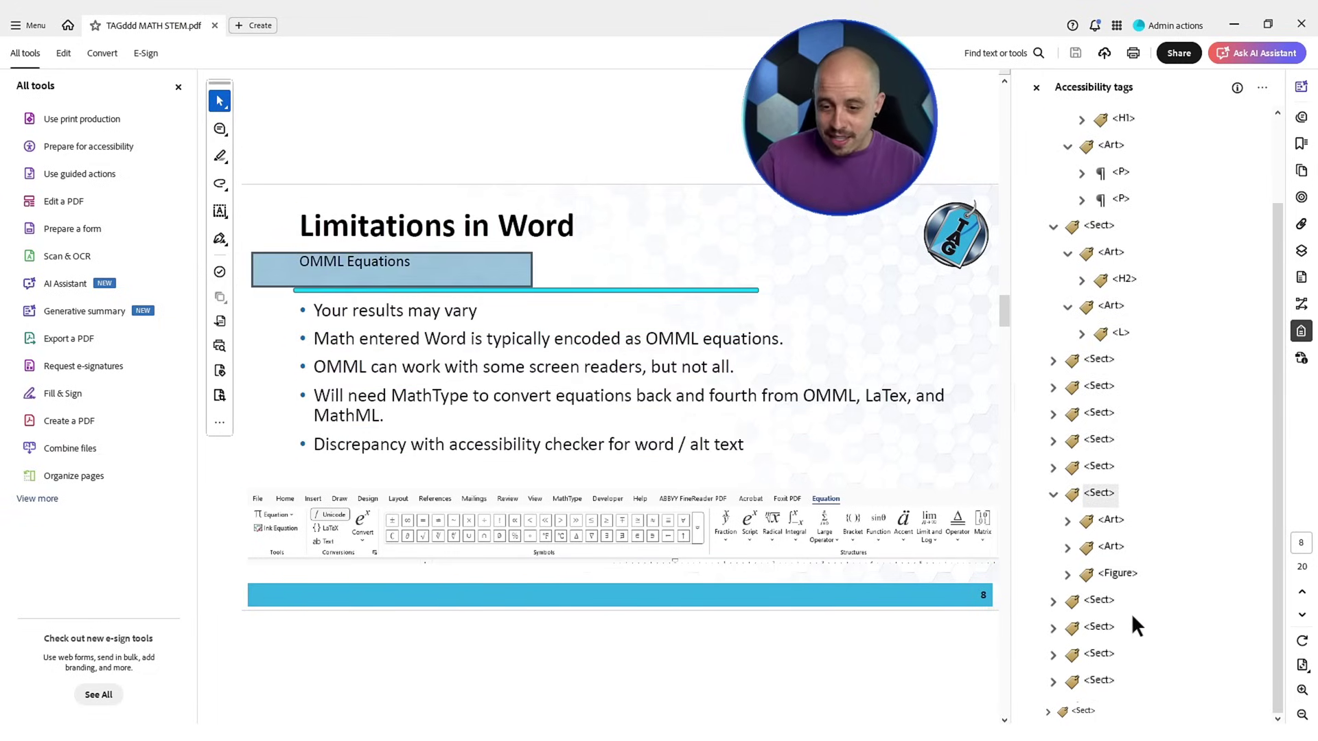
{"action": "left_click", "coordinate": [1106, 605]}
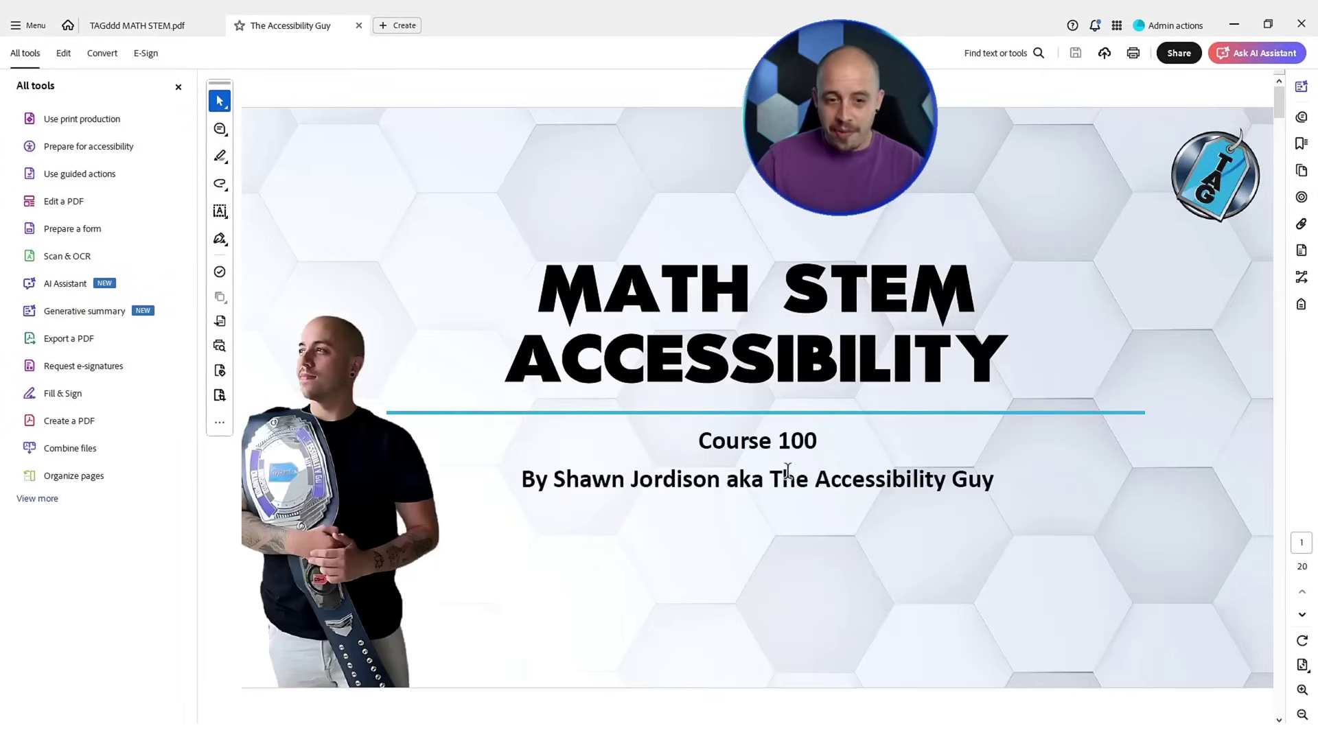
Step: In the PDF made with Save As, review the section tags up to the Showing your work - scenario slide and mark its subtitle
{"action": "left_click", "coordinate": [1300, 304]}
{"action": "left_click", "coordinate": [1111, 180]}
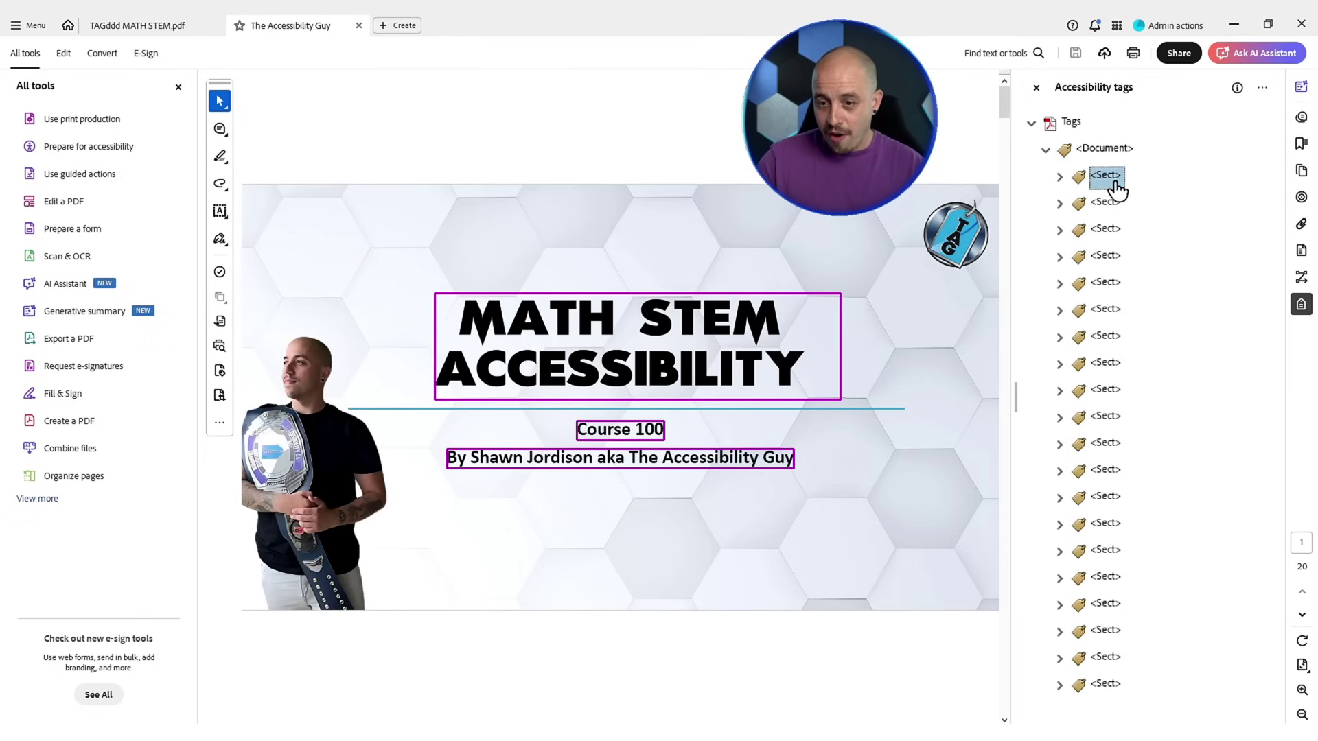
{"action": "key", "text": "Down"}
{"action": "key", "text": "Down"}
{"action": "key", "text": "Down"}
{"action": "key", "text": "Down"}
{"action": "key", "text": "Down"}
{"action": "key", "text": "Down"}
{"action": "key", "text": "Down"}
{"action": "key", "text": "Down"}
{"action": "key", "text": "Down"}
{"action": "key", "text": "Down"}
{"action": "key", "text": "Down"}
{"action": "key", "text": "Down"}
{"action": "key", "text": "Down"}
{"action": "key", "text": "Down"}
{"action": "key", "text": "Down"}
{"action": "key", "text": "Down"}
{"action": "key", "text": "Down"}
{"action": "key", "text": "Down"}
{"action": "key", "text": "Down"}
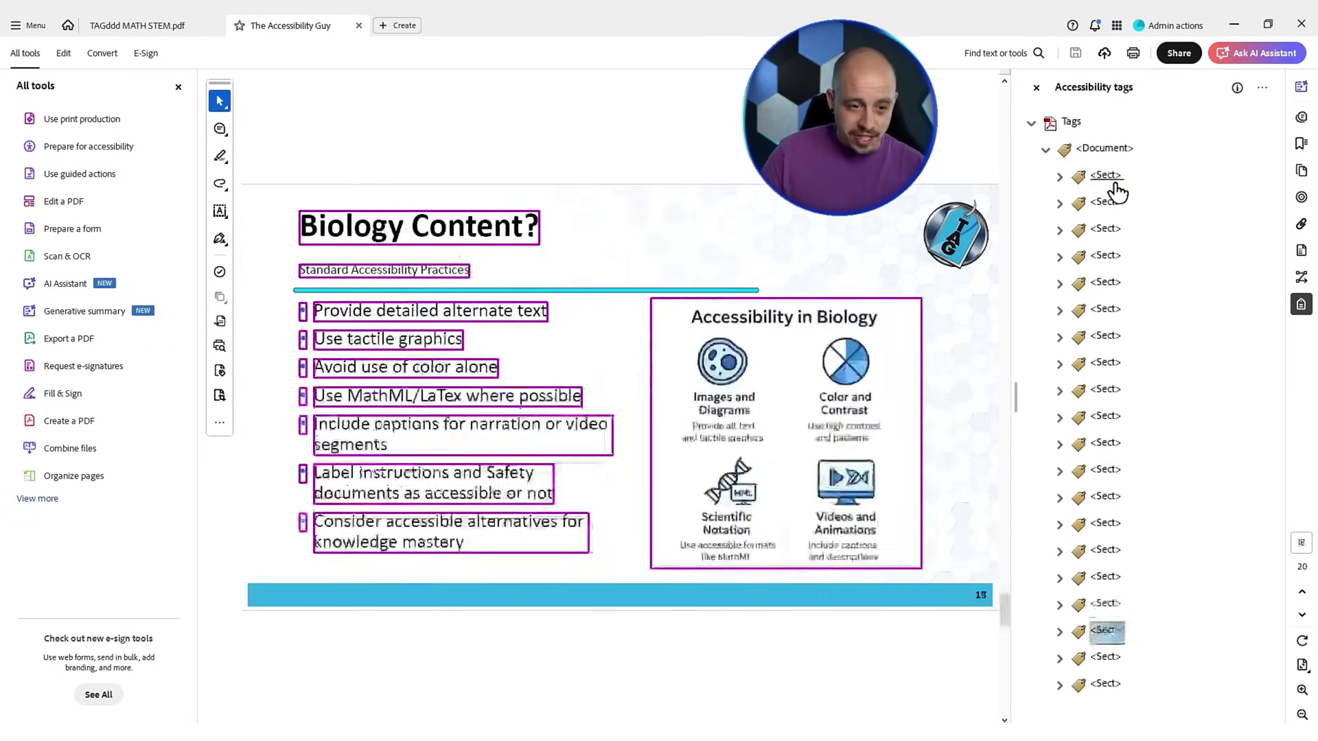
{"action": "key", "text": "Up"}
{"action": "key", "text": "Up"}
{"action": "key", "text": "Up"}
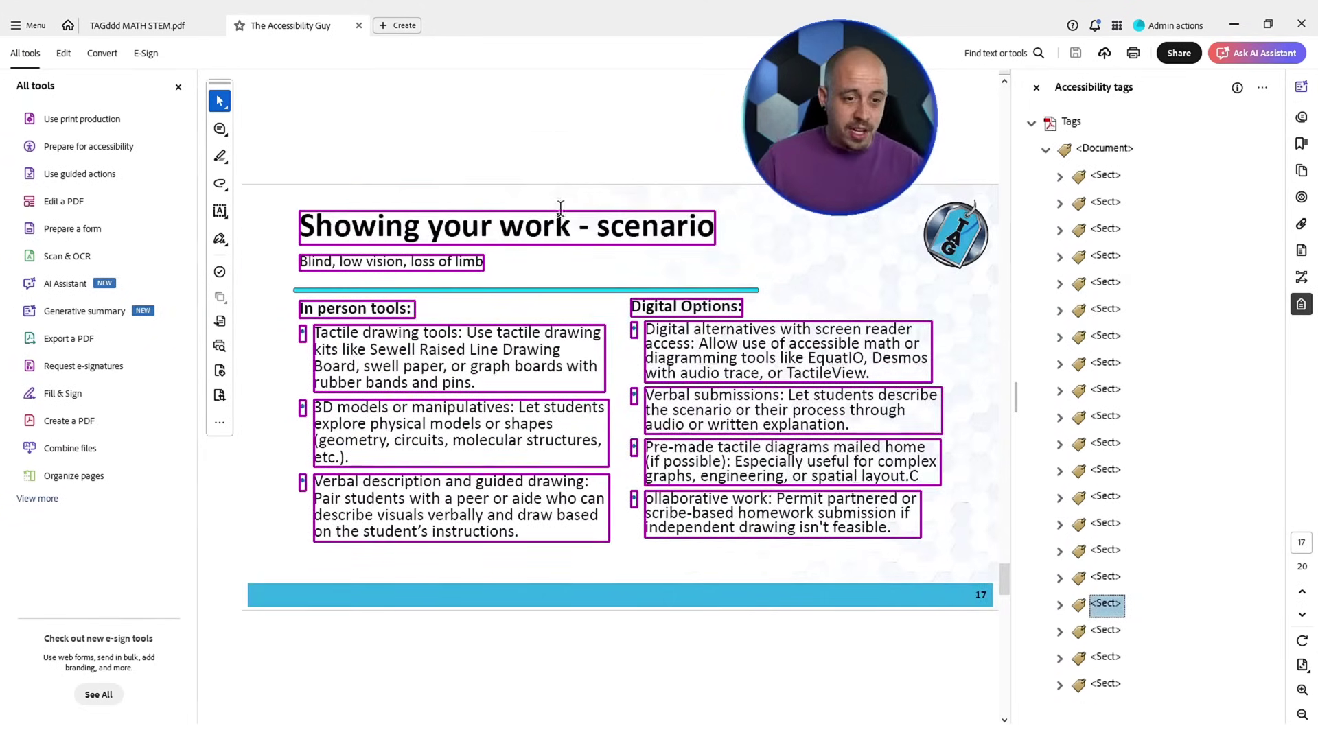
{"action": "left_click_drag", "start_coordinate": [262, 254], "coordinate": [567, 284]}
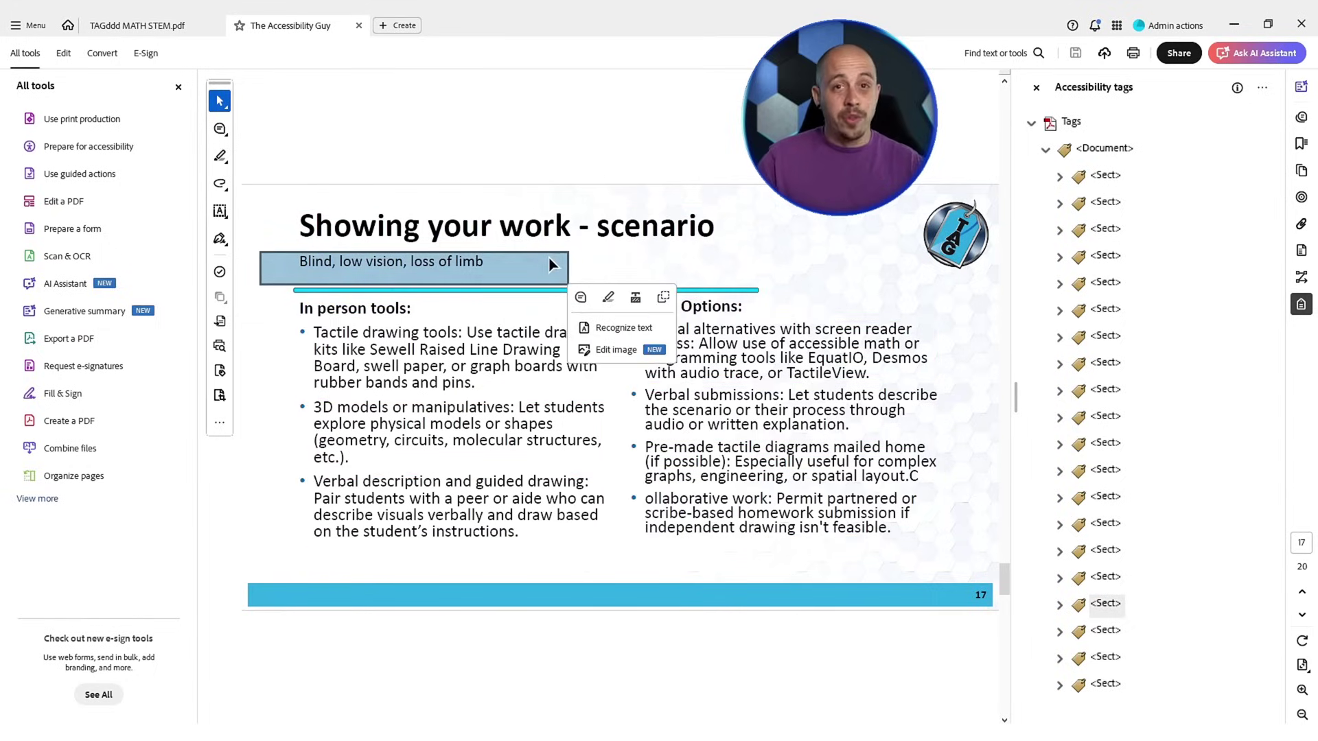
Step: Return to TAGddd MATH STEM.pdf, compare the tagging of the Showing your work - scenario slide, and close Acrobat
{"action": "left_click", "coordinate": [158, 26]}
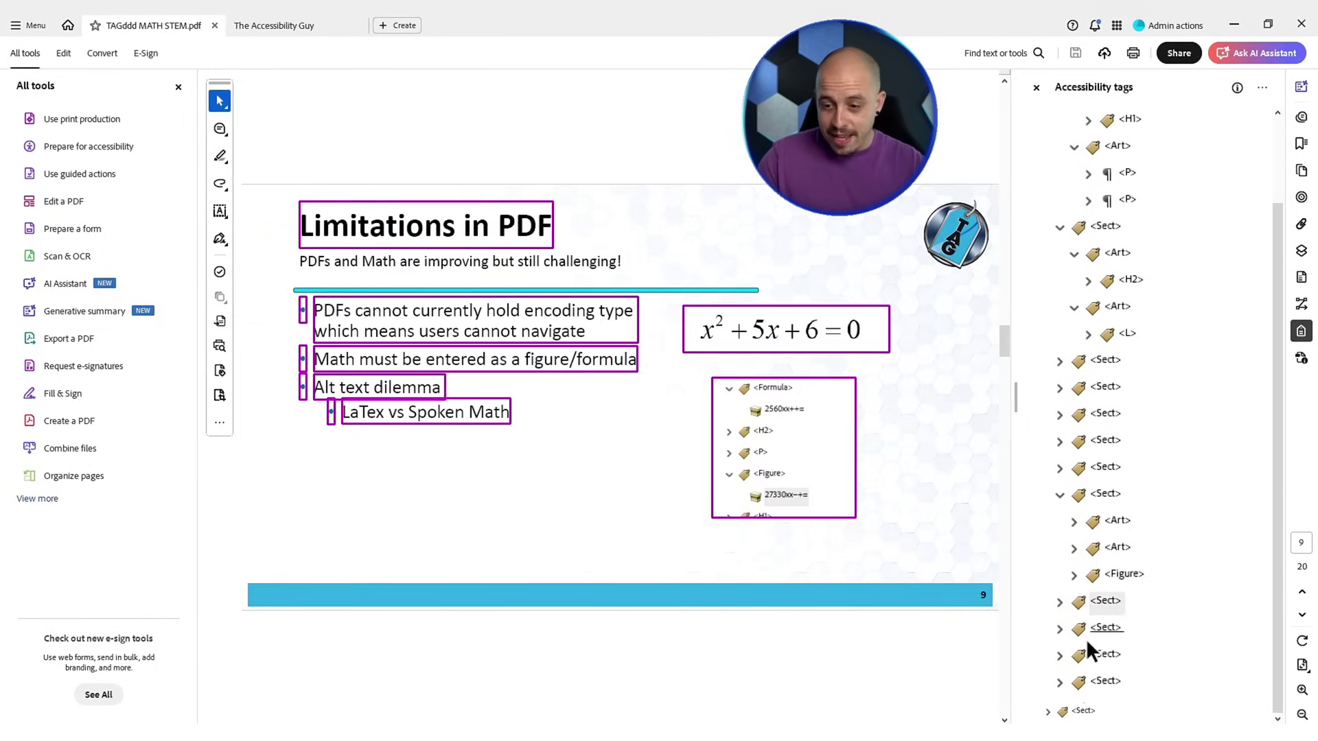
{"action": "left_click", "coordinate": [1102, 632]}
{"action": "scroll", "coordinate": [1094, 634], "scroll_direction": "down", "scroll_amount": 7}
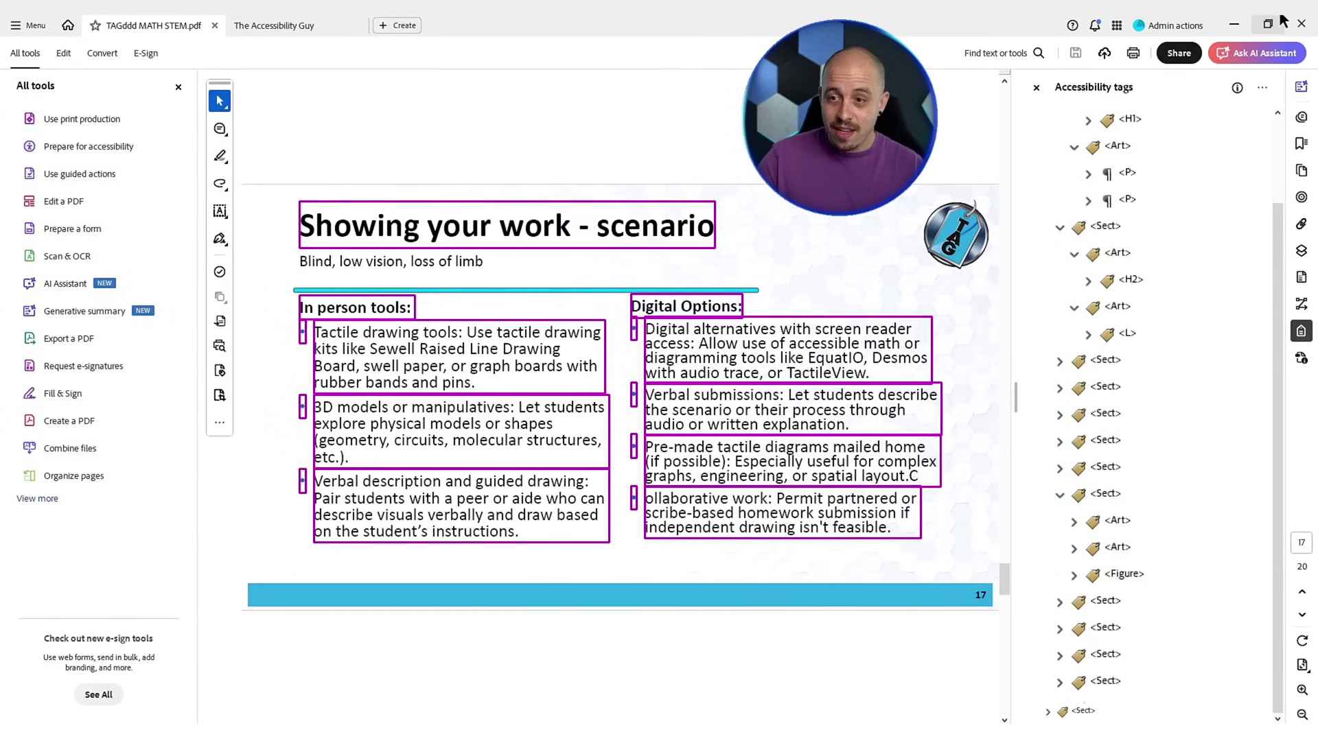
{"action": "left_click", "coordinate": [1300, 24]}
{"action": "left_click", "coordinate": [586, 402]}
Step: Review the Acrobat PDFMaker conversion and application settings in PowerPoint again and leave the dialog
{"action": "left_click", "coordinate": [73, 89]}
{"action": "left_click", "coordinate": [66, 90]}
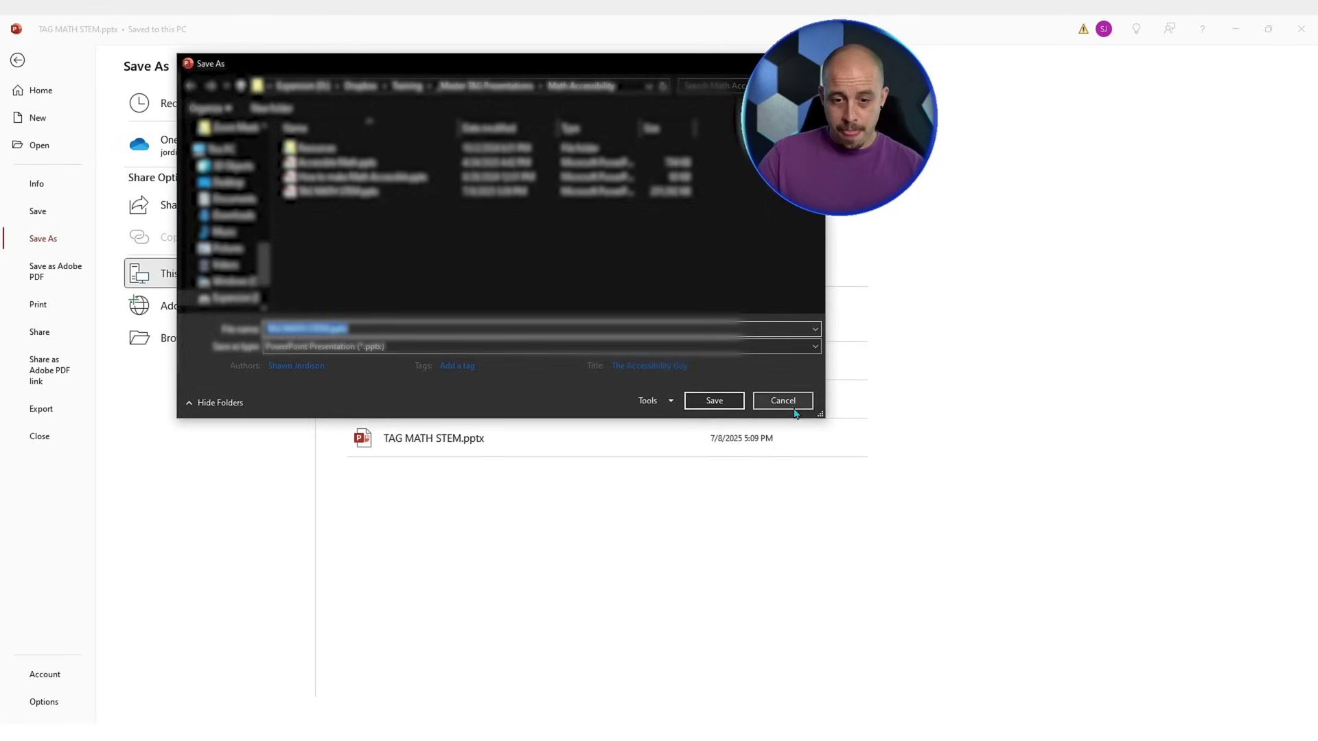
{"action": "left_click", "coordinate": [782, 401]}
Step: Open the file-saving options of the presentation
{"action": "left_click", "coordinate": [18, 57]}
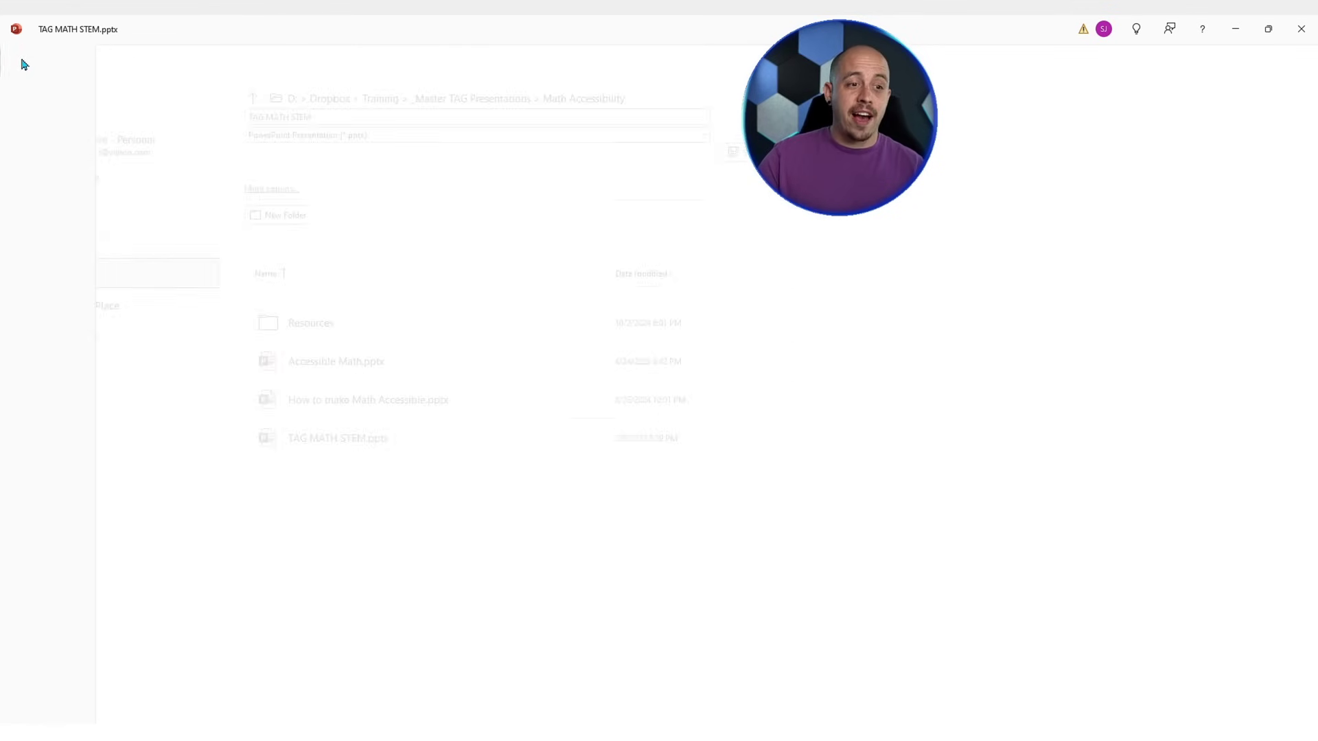